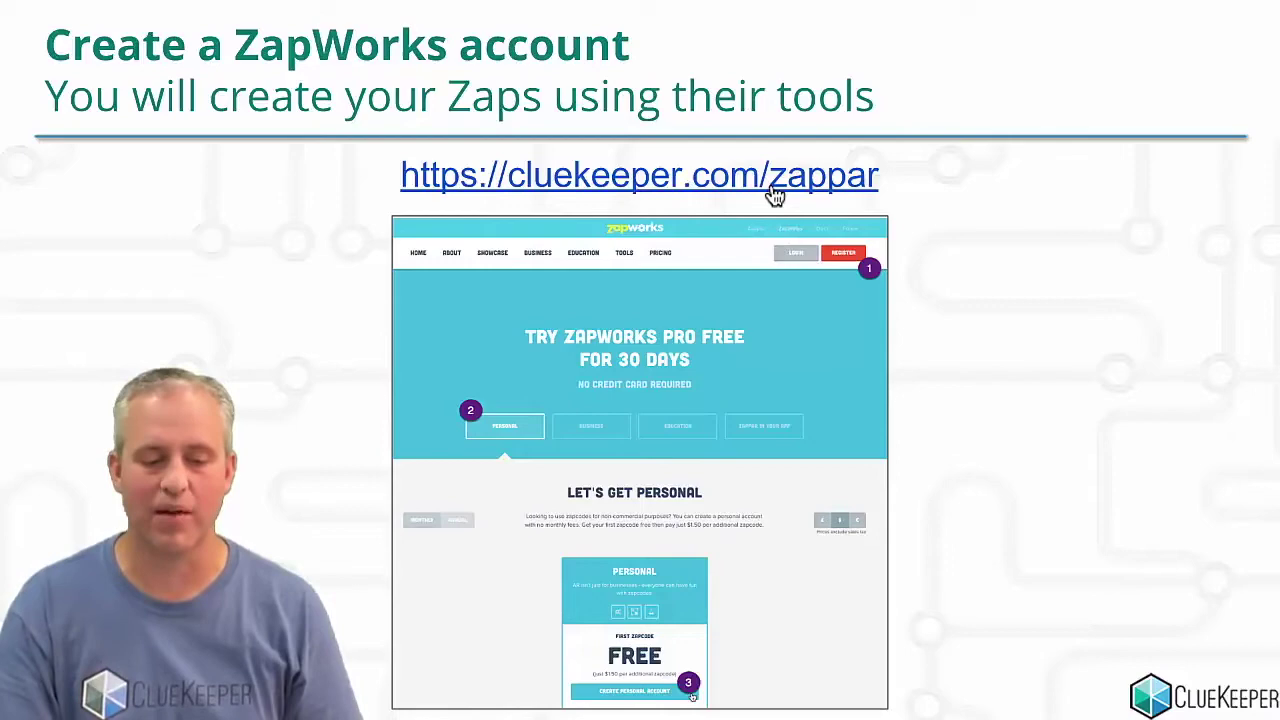
Open the cluekeeper.com/zappar link, start a ZapWorks registration and switch to the personal account plans.
{"action": "left_click", "coordinate": [771, 188]}
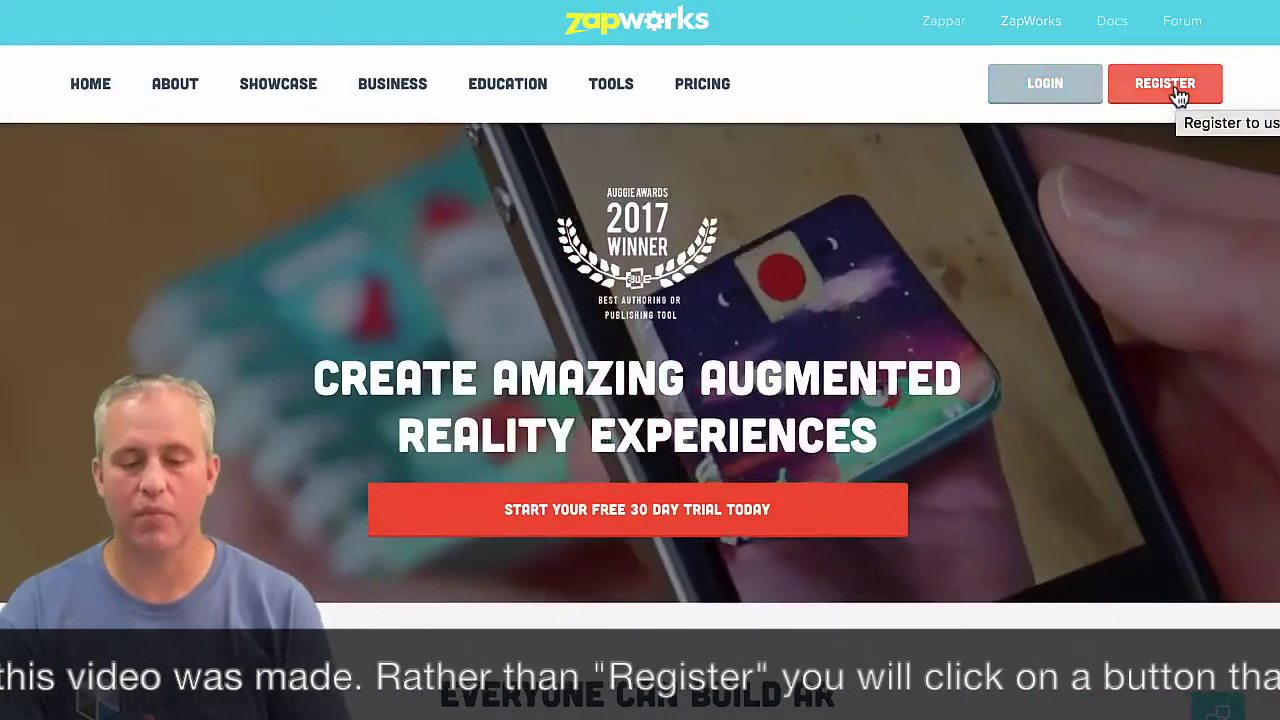
{"action": "left_click", "coordinate": [1180, 95]}
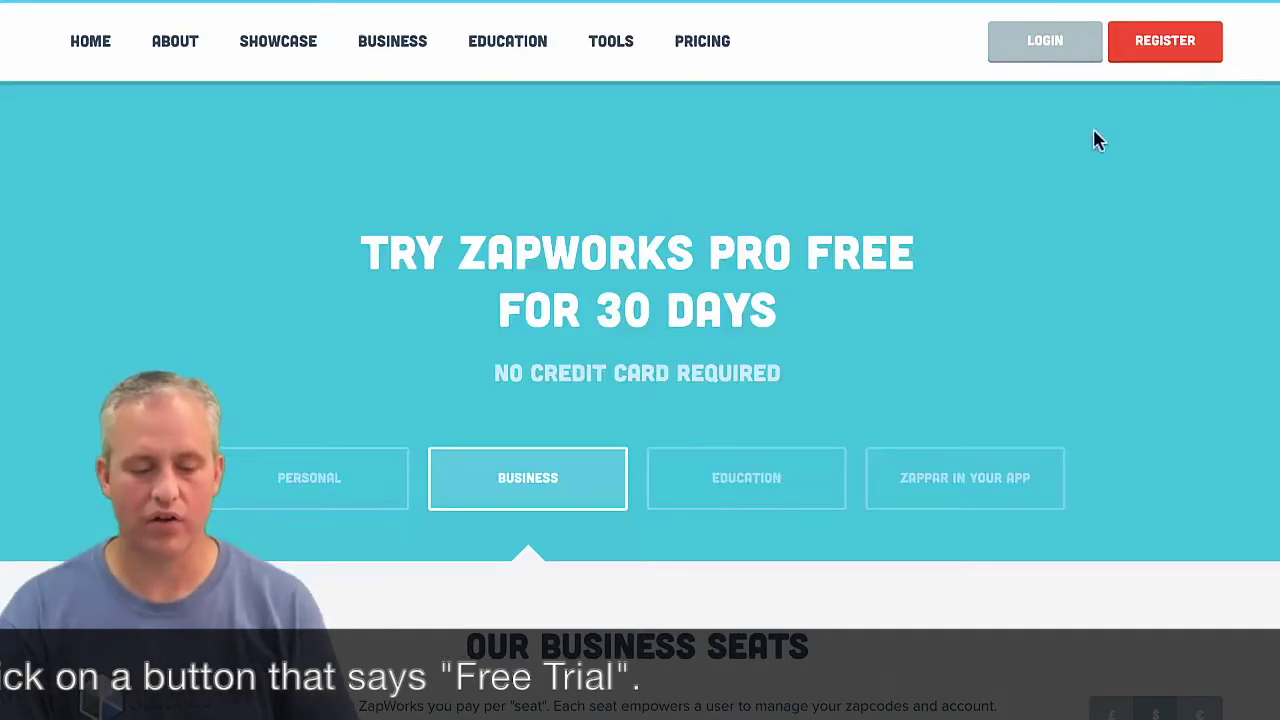
{"action": "scroll", "coordinate": [730, 238], "scroll_direction": "down", "scroll_amount": 1}
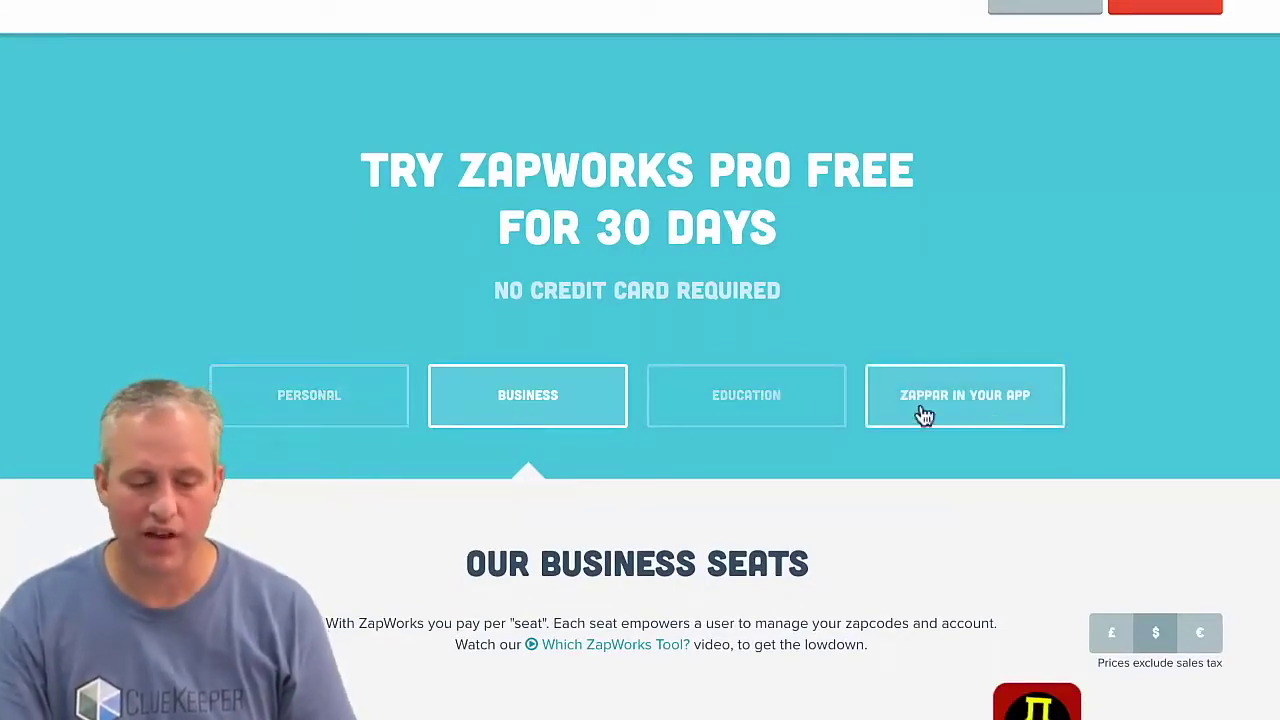
{"action": "left_click", "coordinate": [366, 397]}
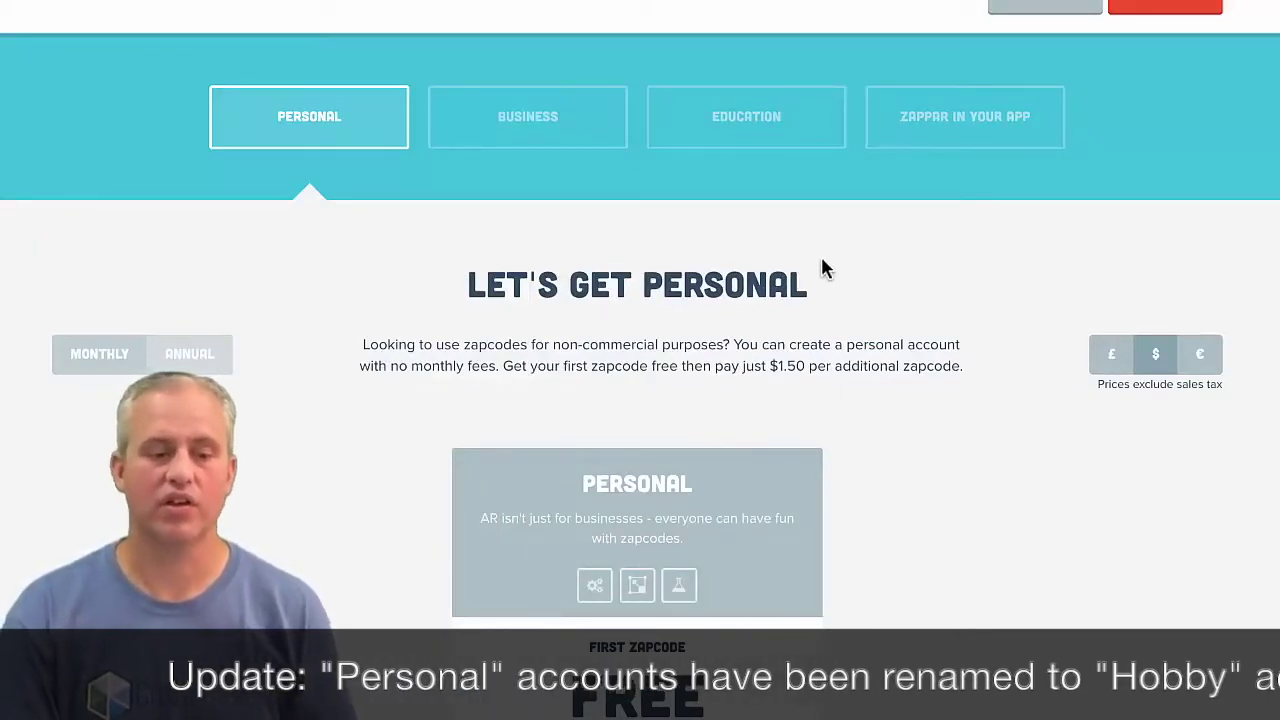
Examine the business seat plans and their prices, and return to the personal account plan.
{"action": "left_click", "coordinate": [524, 130]}
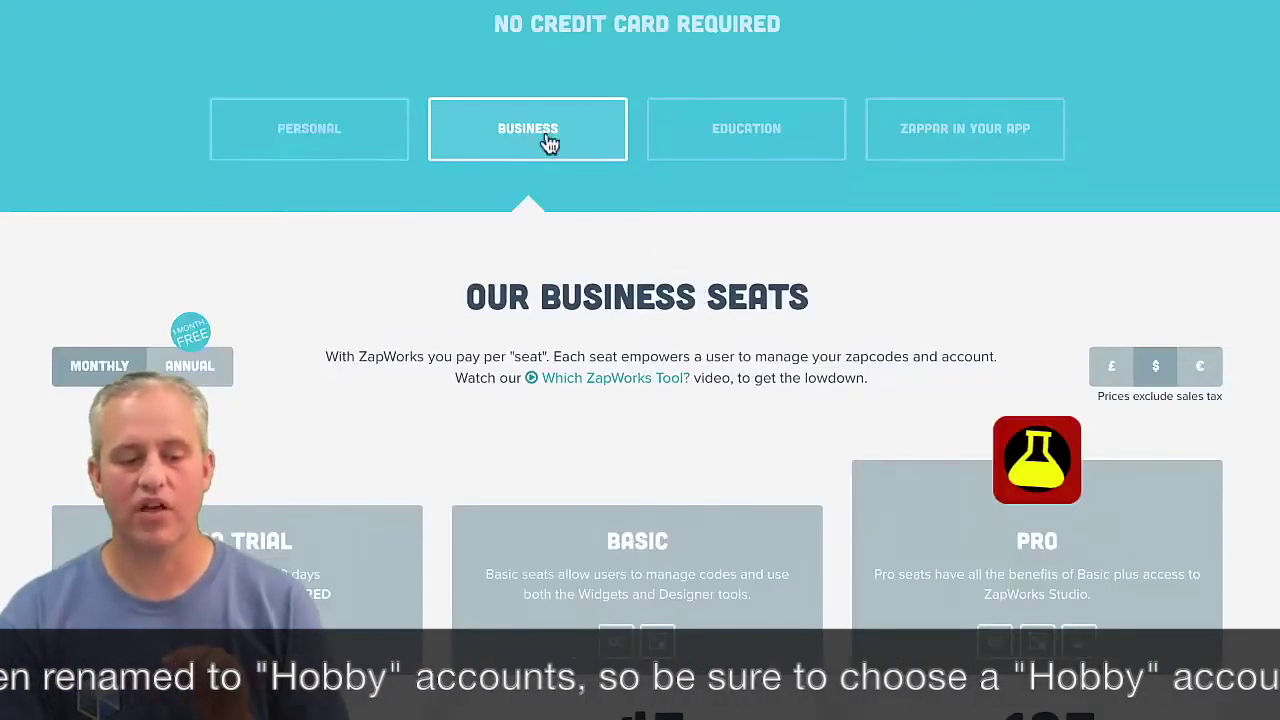
{"action": "scroll", "coordinate": [720, 300], "scroll_direction": "down", "scroll_amount": 3}
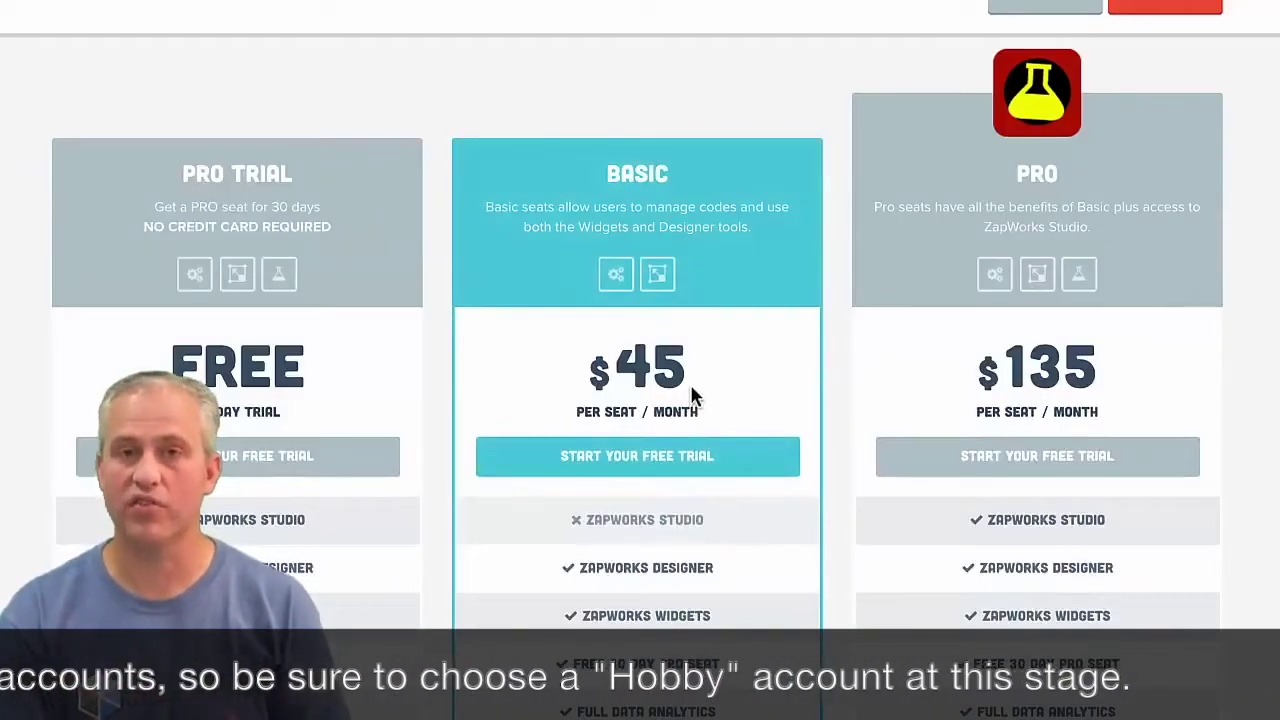
{"action": "scroll", "coordinate": [771, 345], "scroll_direction": "up", "scroll_amount": 2}
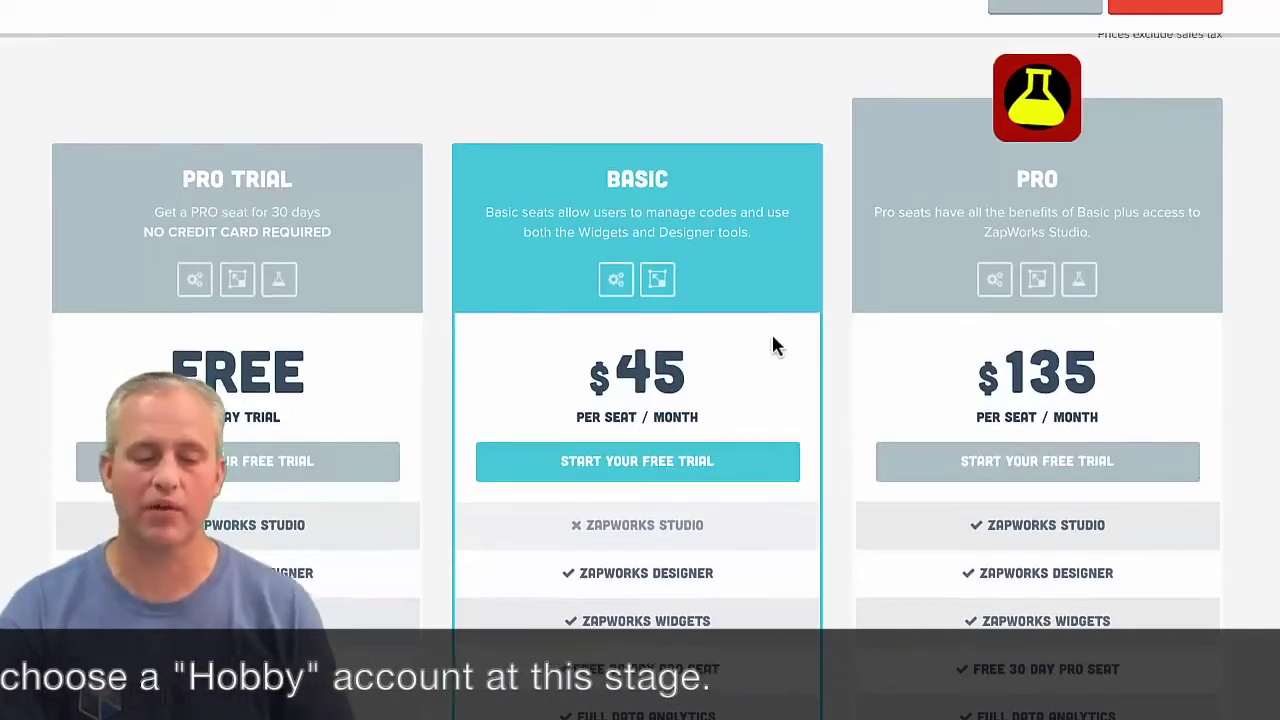
{"action": "scroll", "coordinate": [771, 345], "scroll_direction": "up", "scroll_amount": 2}
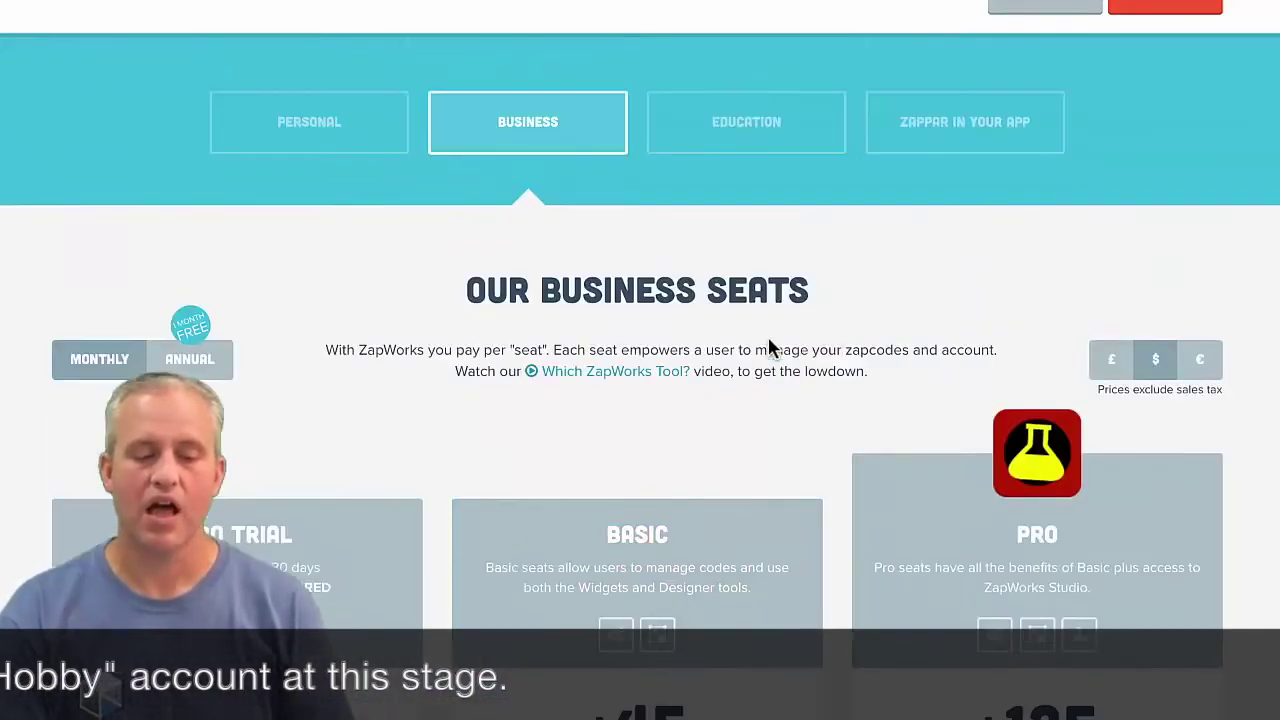
{"action": "left_click", "coordinate": [362, 135]}
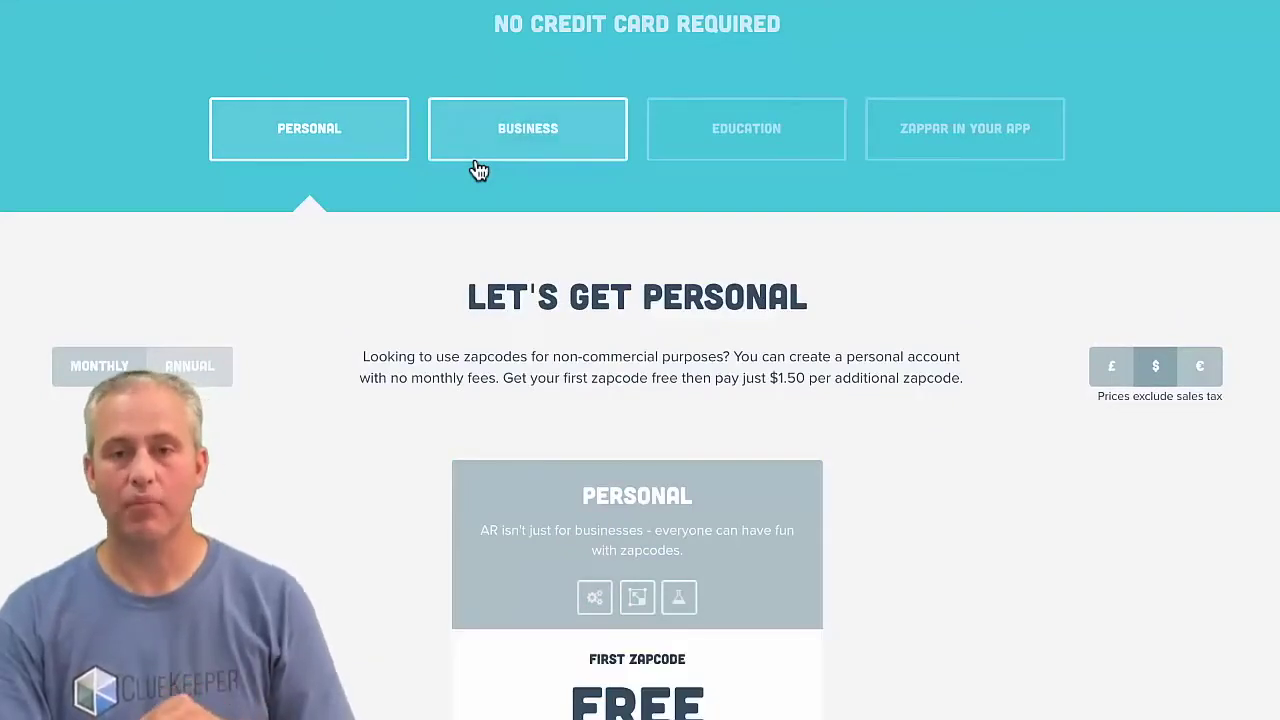
Choose to create a free personal account and register for it with Google.
{"action": "scroll", "coordinate": [477, 168], "scroll_direction": "down", "scroll_amount": 1}
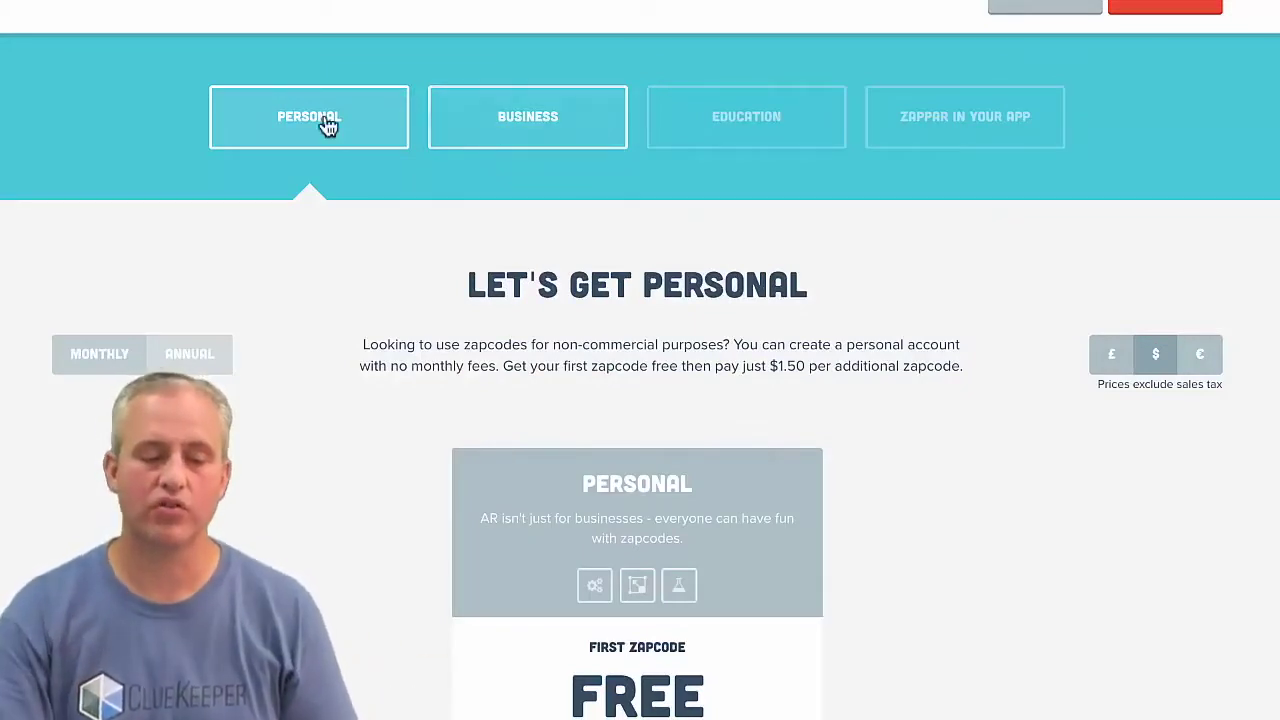
{"action": "scroll", "coordinate": [822, 296], "scroll_direction": "down", "scroll_amount": 1}
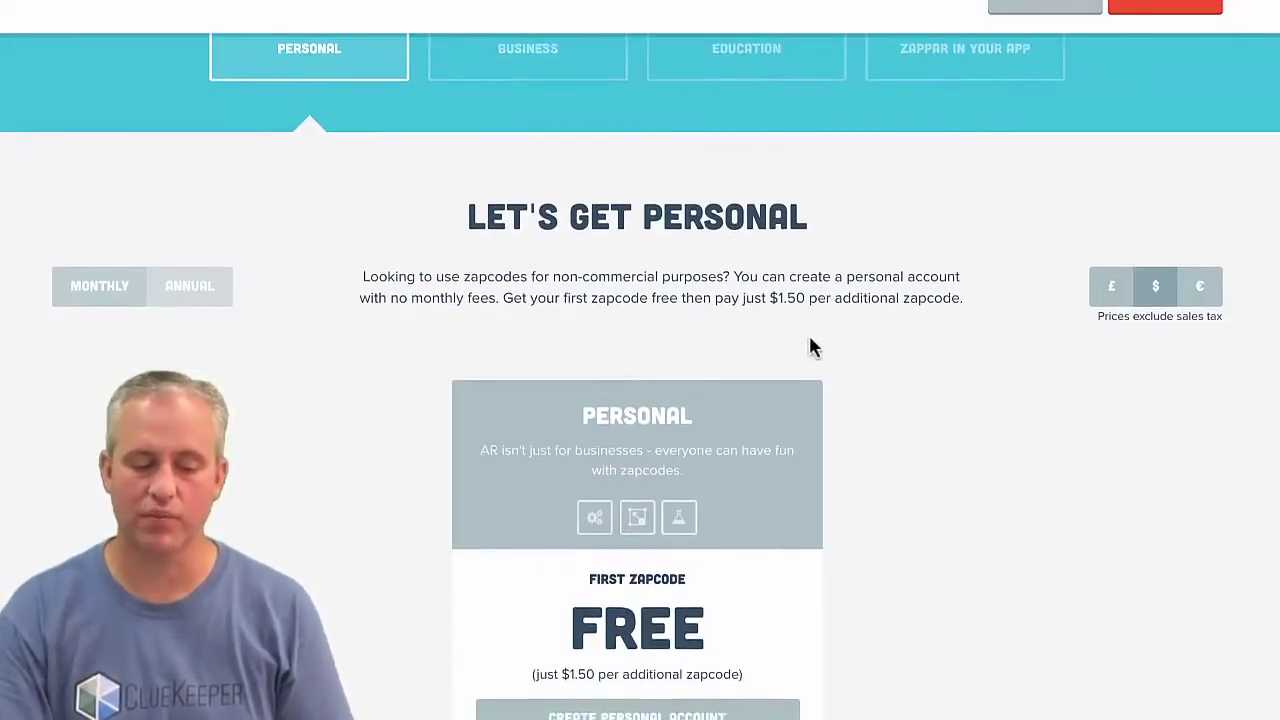
{"action": "scroll", "coordinate": [840, 325], "scroll_direction": "down", "scroll_amount": 4}
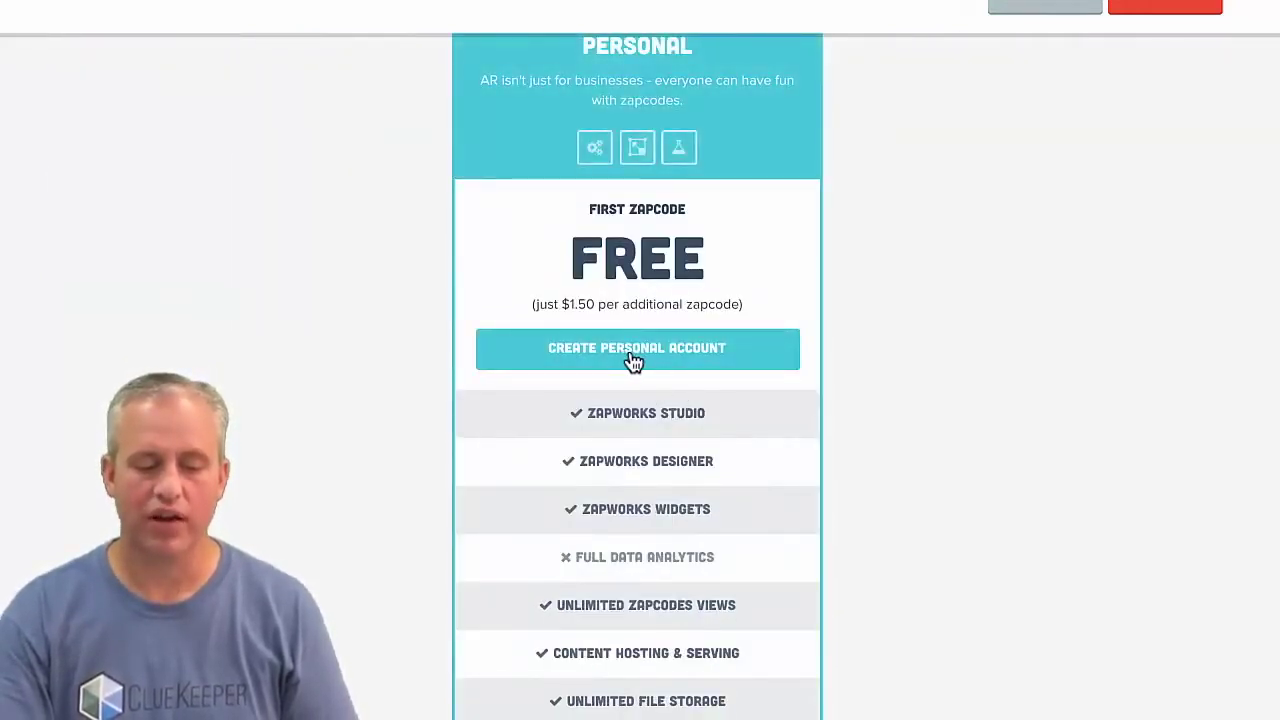
{"action": "left_click", "coordinate": [633, 355]}
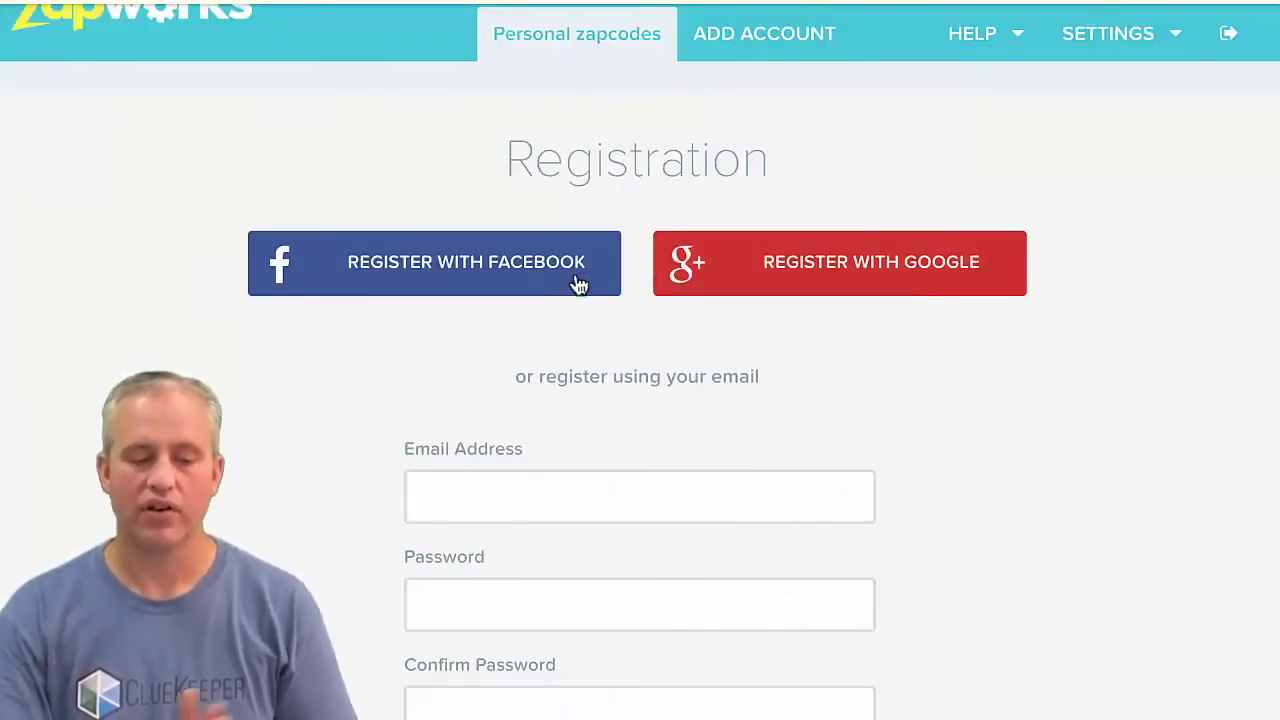
{"action": "left_click", "coordinate": [891, 260]}
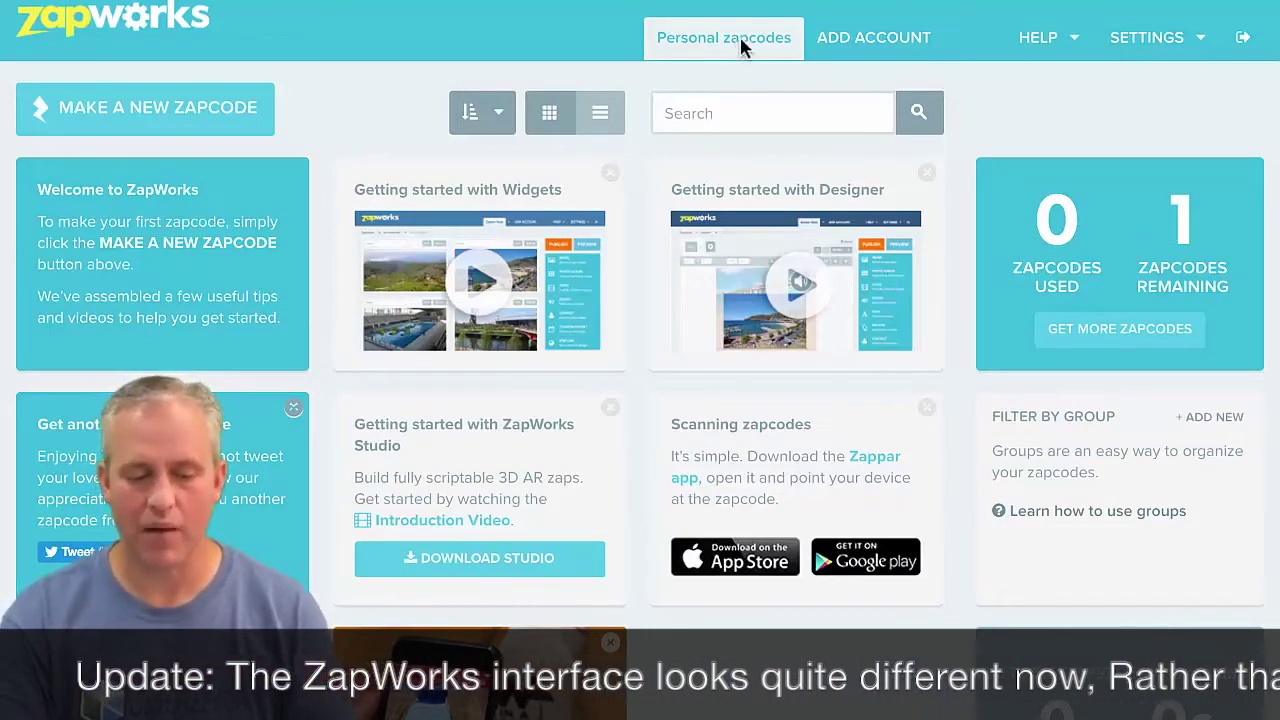
Start a new zapcode in the lozenge style, name it Talking George and continue to the tool selection.
{"action": "left_click", "coordinate": [155, 115]}
{"action": "left_click", "coordinate": [830, 308]}
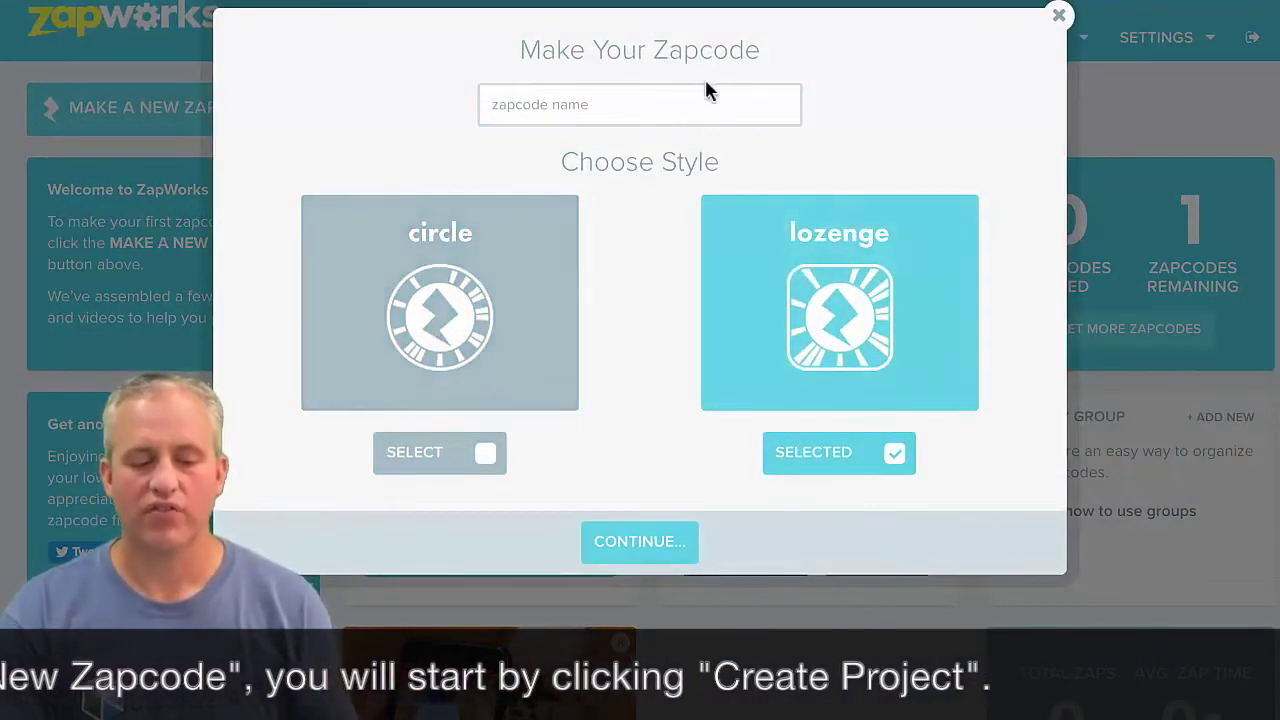
{"action": "left_click", "coordinate": [668, 103]}
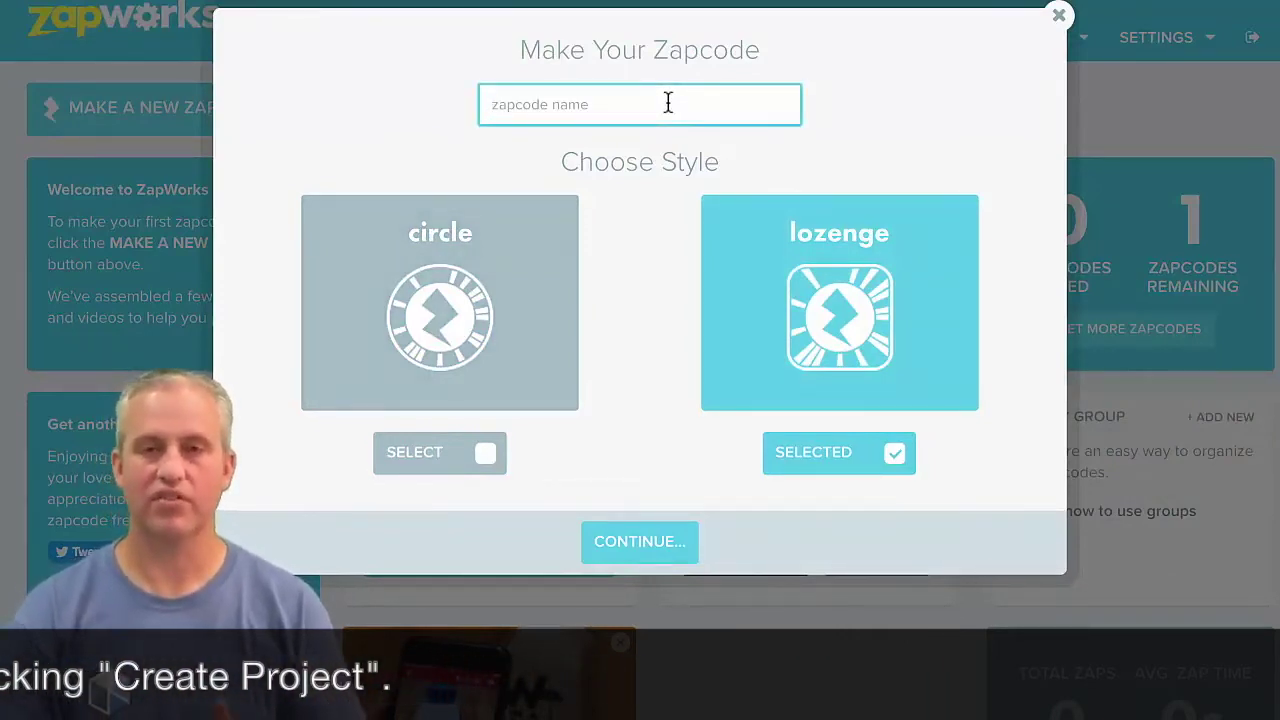
{"action": "type", "text": "Talking"}
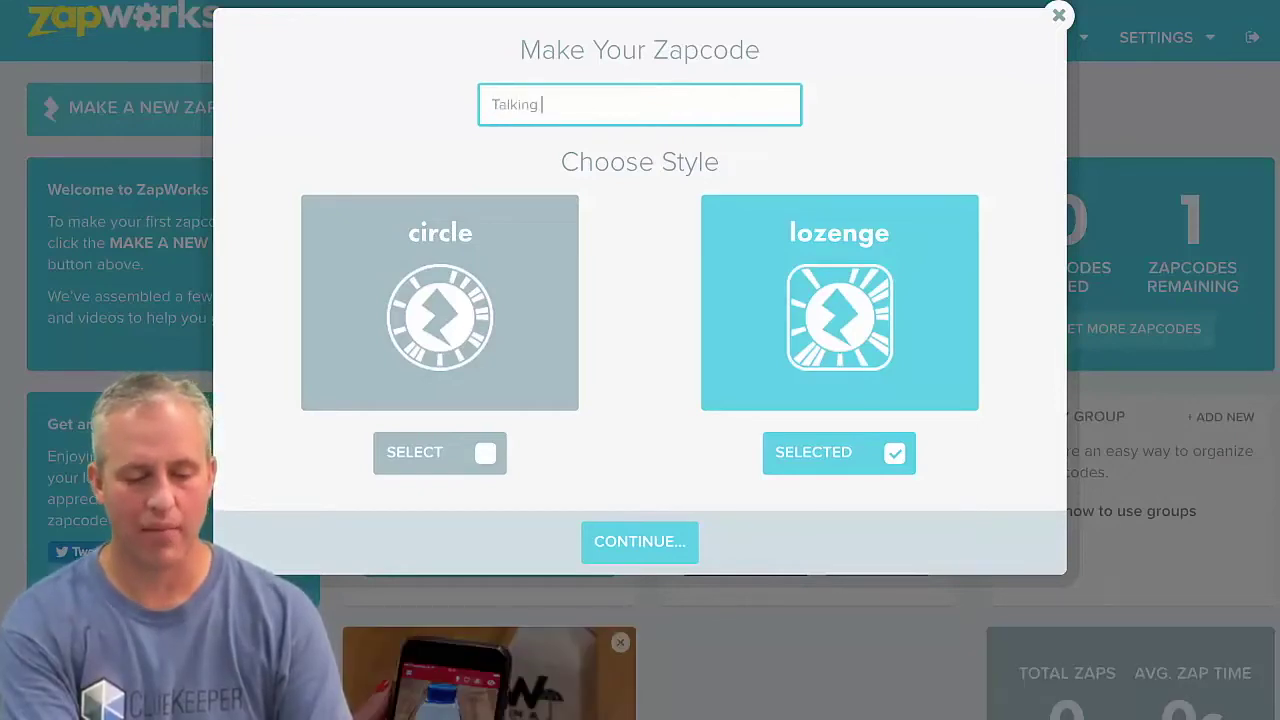
{"action": "type", "text": " George"}
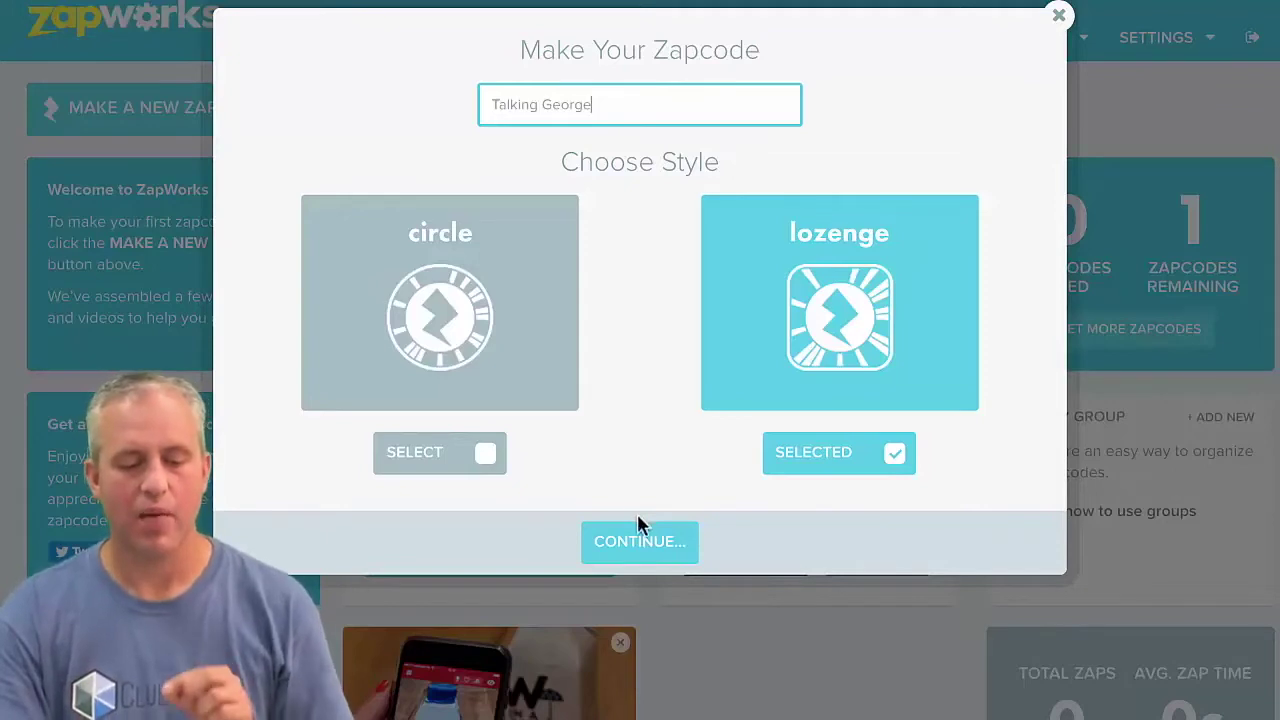
{"action": "left_click", "coordinate": [643, 555]}
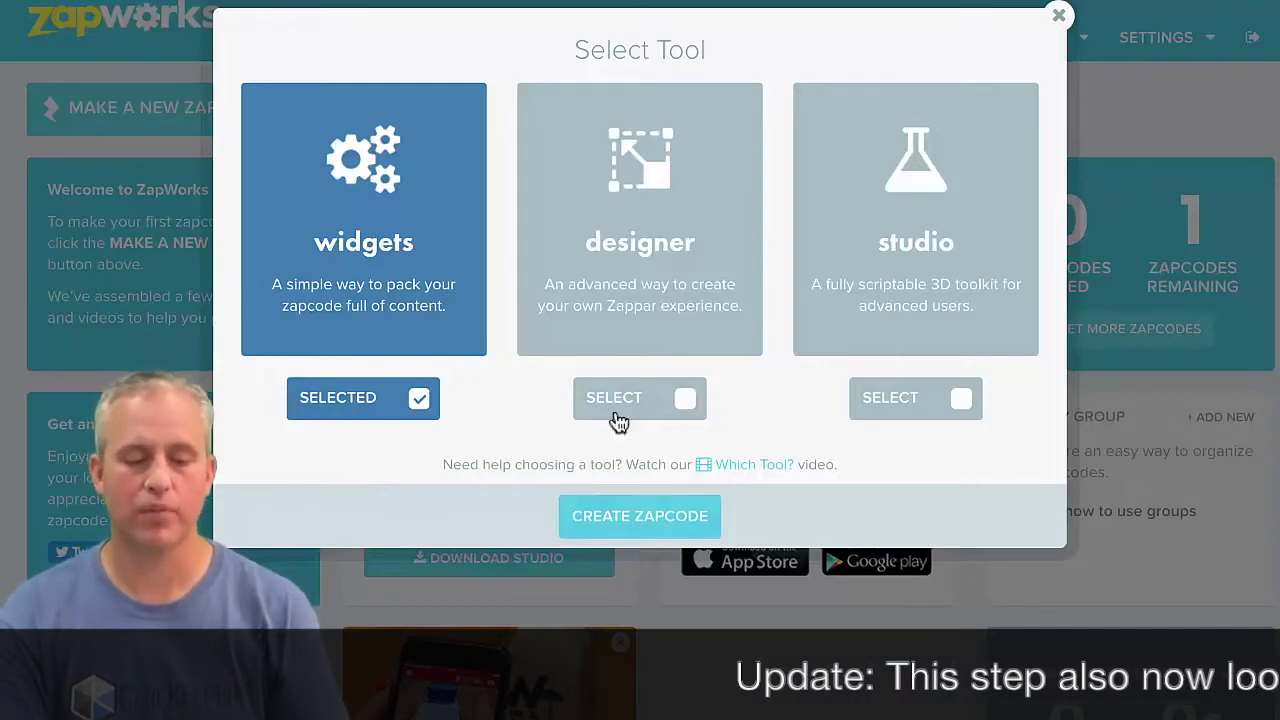
Select Designer as the tool for the new zapcode and create it.
{"action": "left_click", "coordinate": [632, 250]}
{"action": "left_click", "coordinate": [868, 250]}
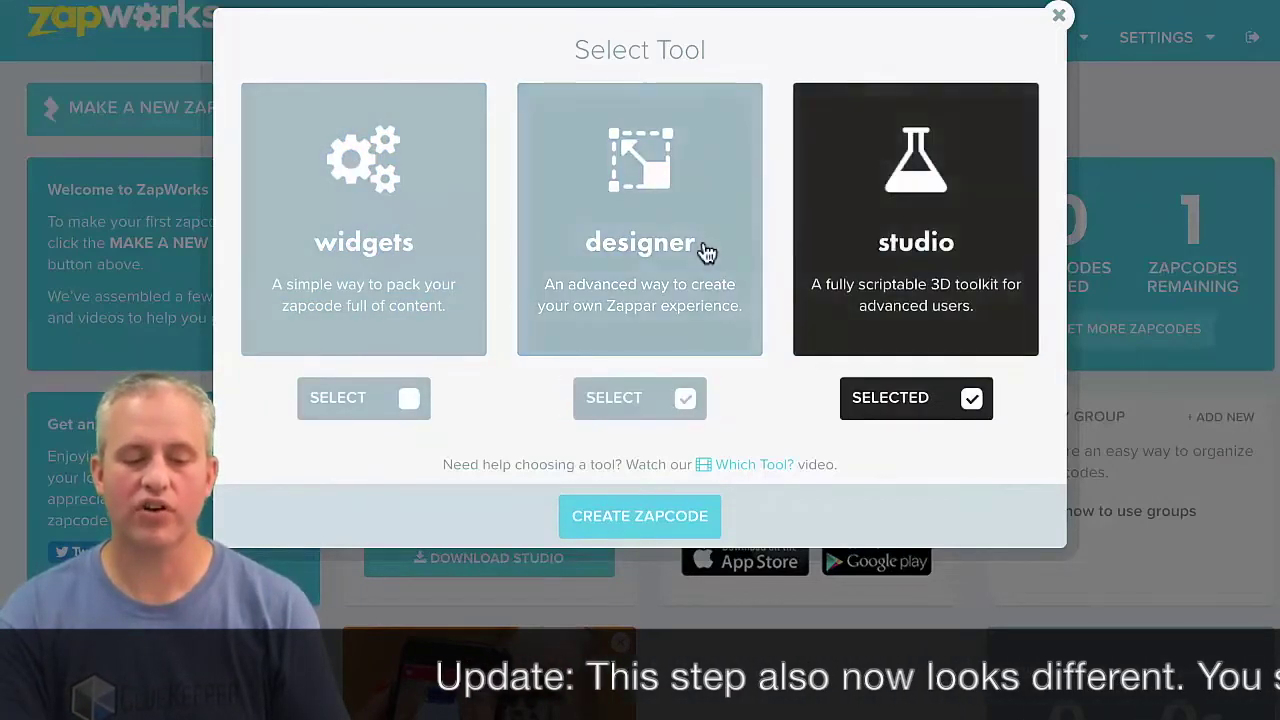
{"action": "left_click", "coordinate": [703, 251]}
{"action": "left_click", "coordinate": [448, 247]}
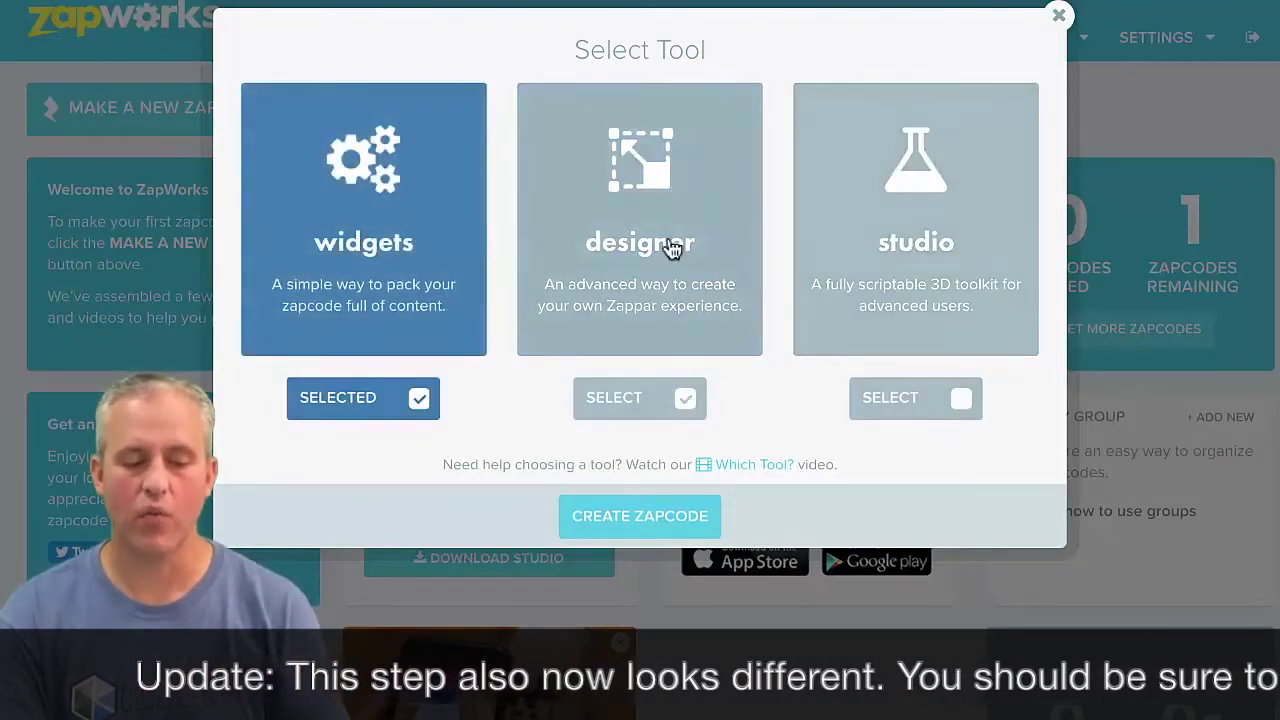
{"action": "left_click", "coordinate": [680, 249]}
{"action": "left_click", "coordinate": [920, 248]}
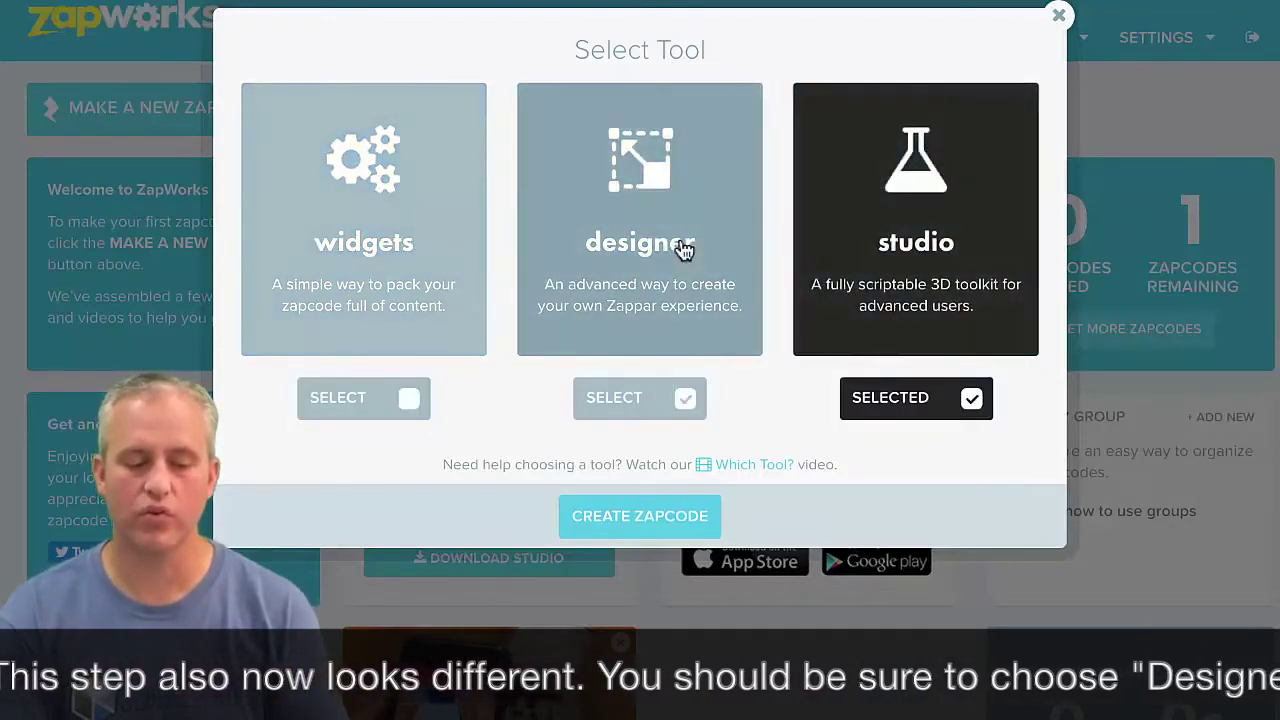
{"action": "left_click", "coordinate": [682, 249]}
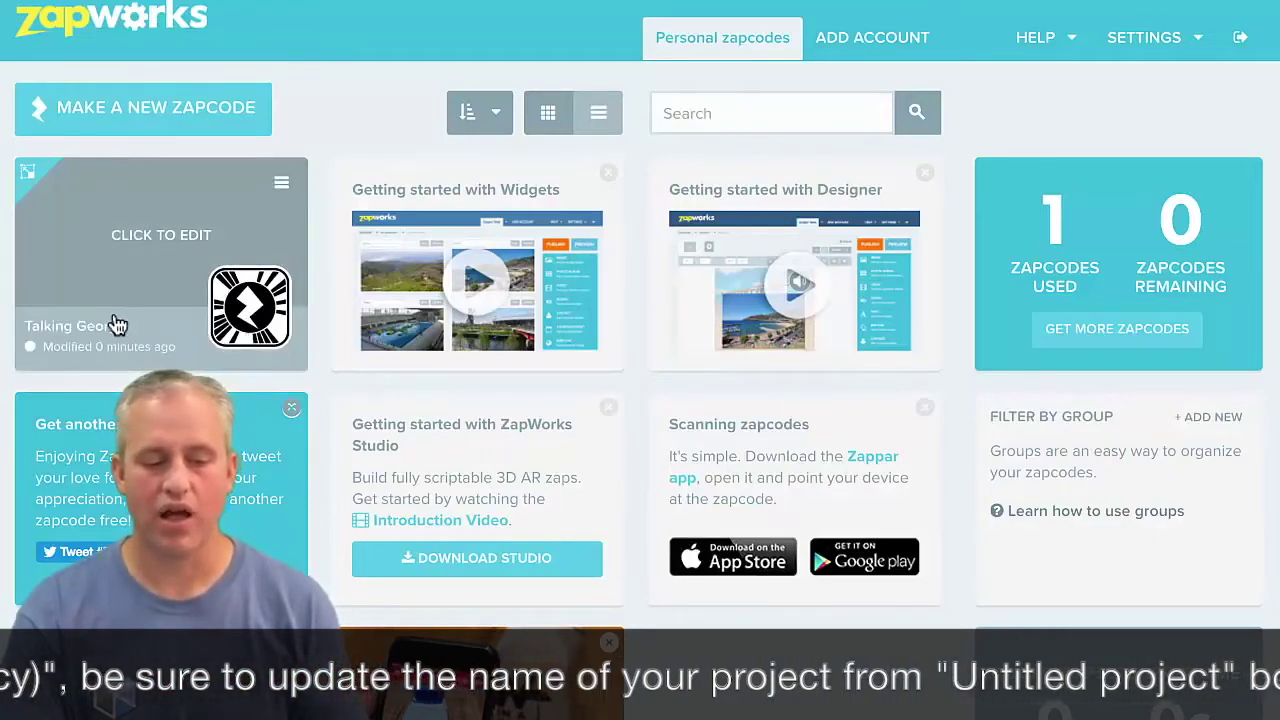
Open the Talking George zapcode and start editing its content in Designer.
{"action": "left_click", "coordinate": [147, 238]}
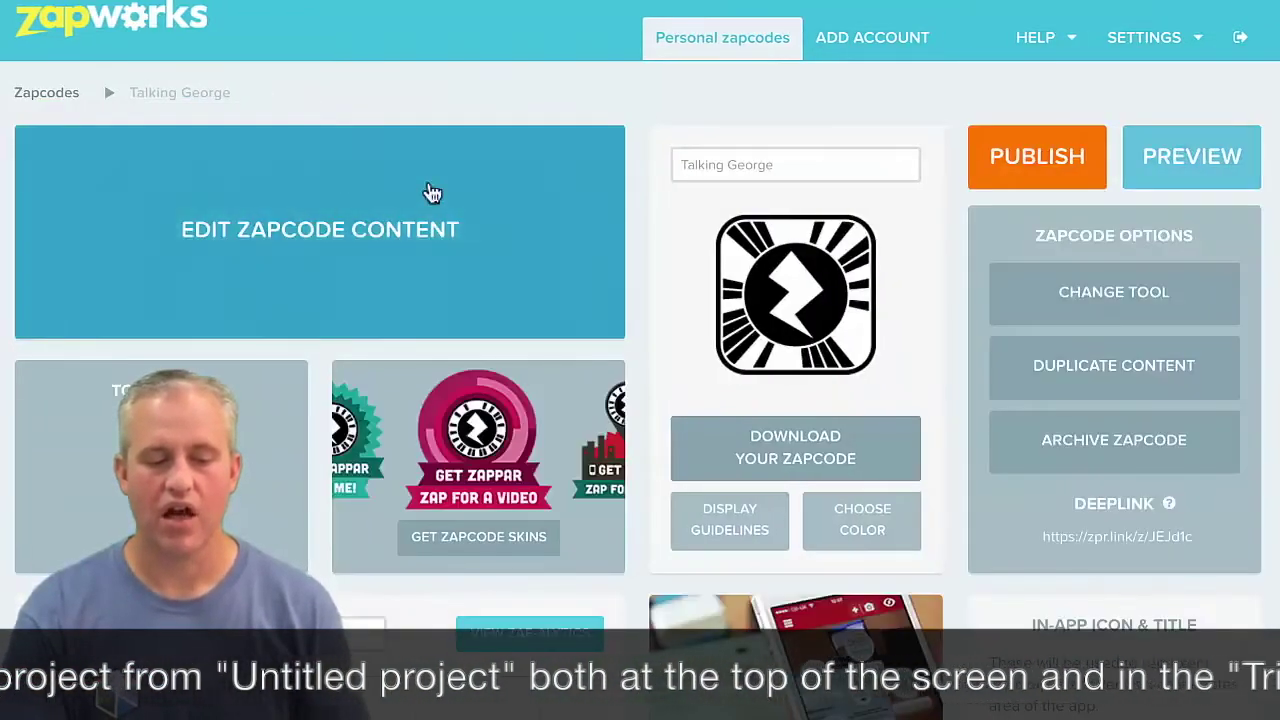
{"action": "left_click", "coordinate": [727, 165]}
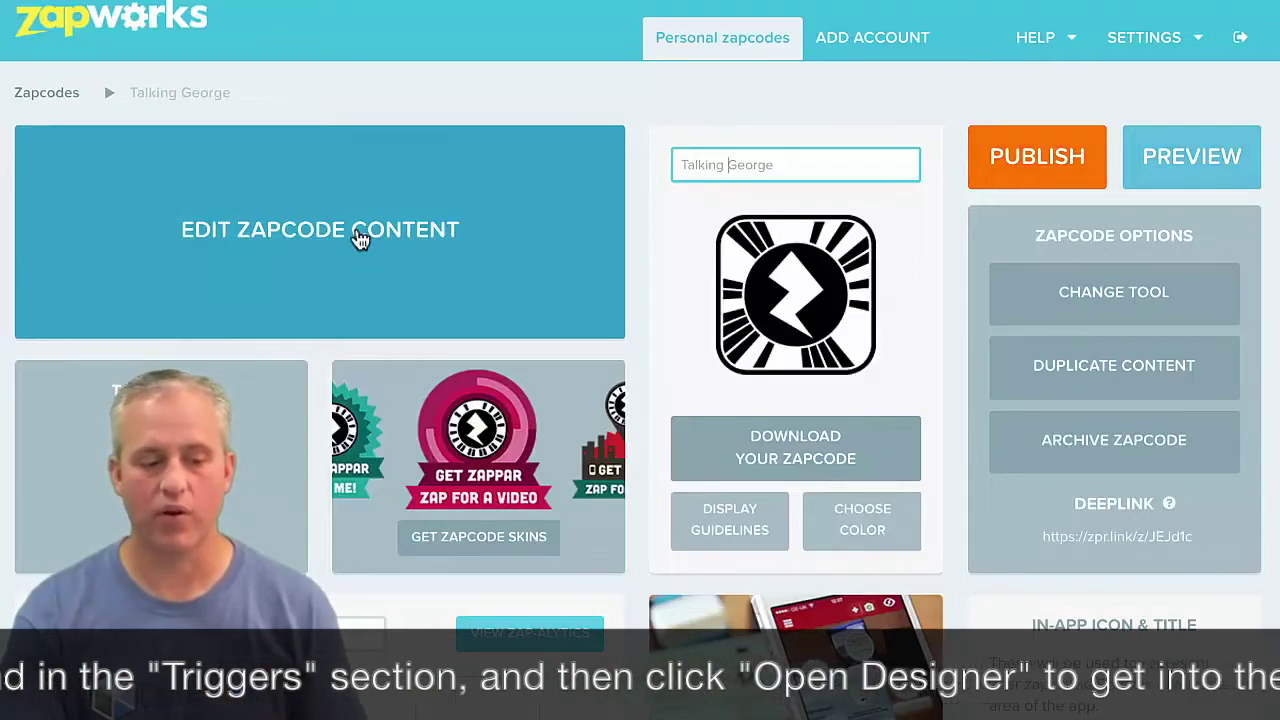
{"action": "left_click", "coordinate": [361, 238]}
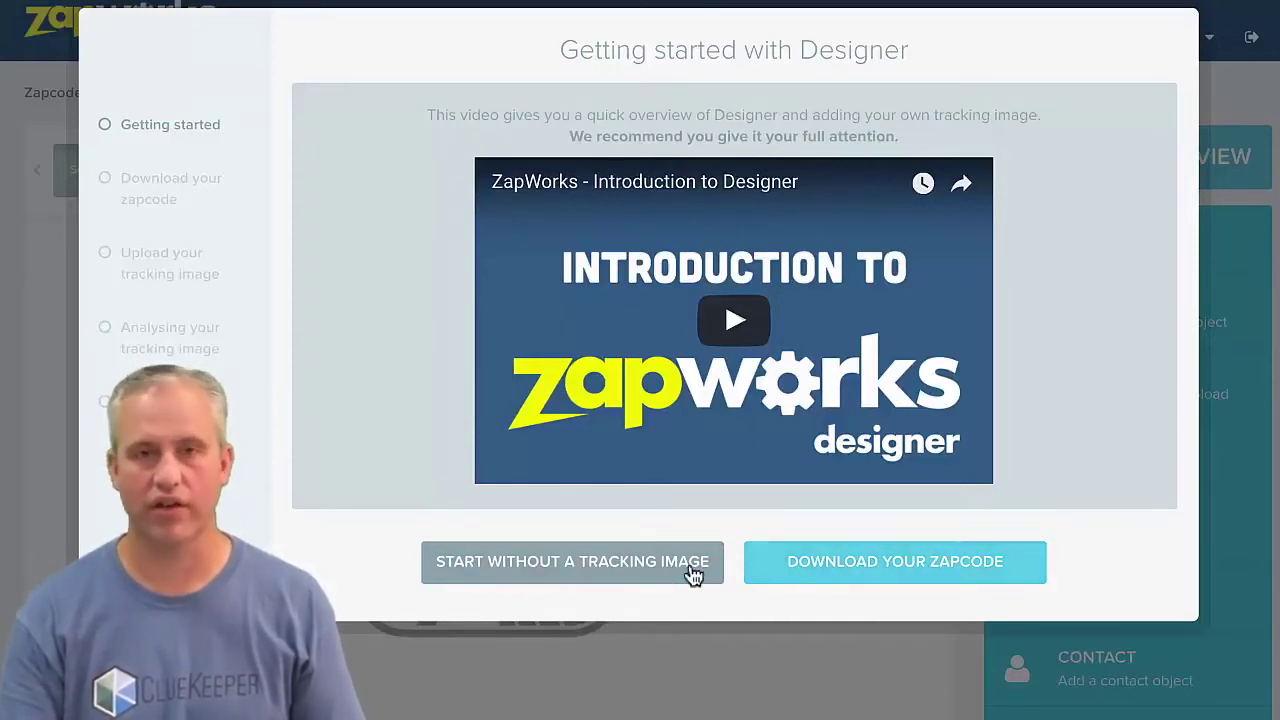
Proceed through the zapcode download stage without downloading and upload one-dollar-bill.jpg as the tracking image.
{"action": "left_click", "coordinate": [868, 564]}
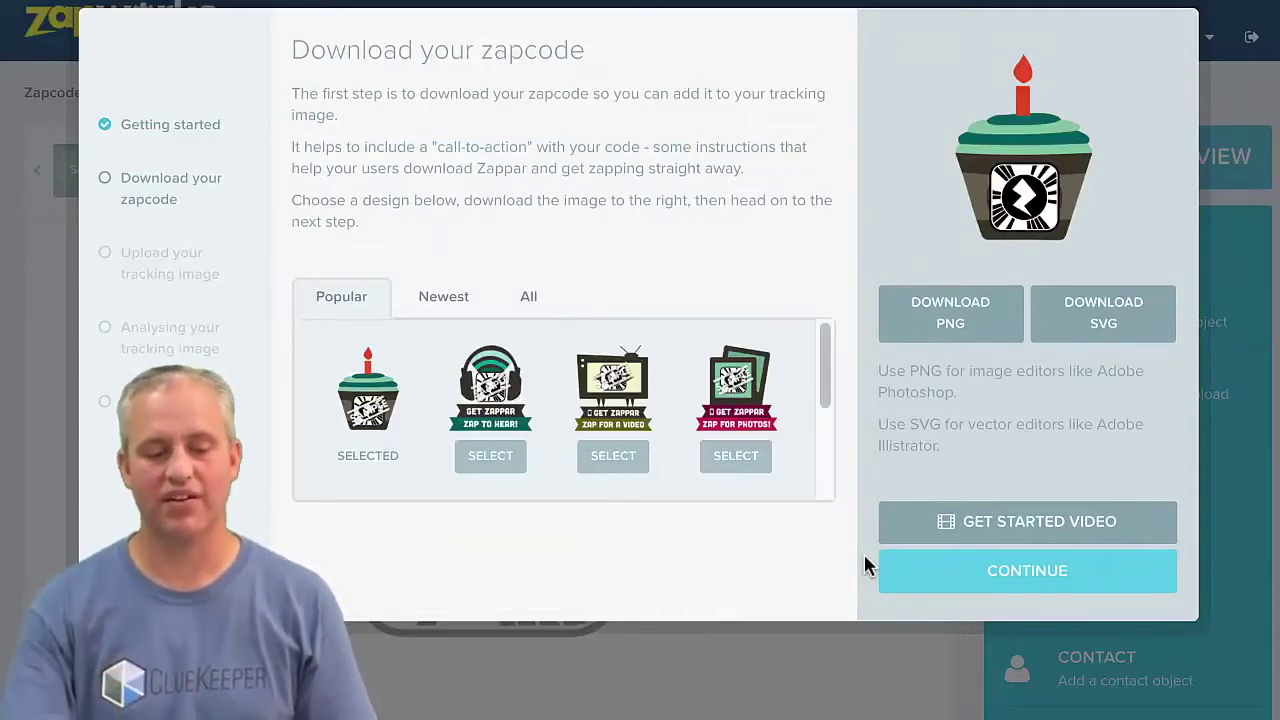
{"action": "left_click", "coordinate": [1058, 580]}
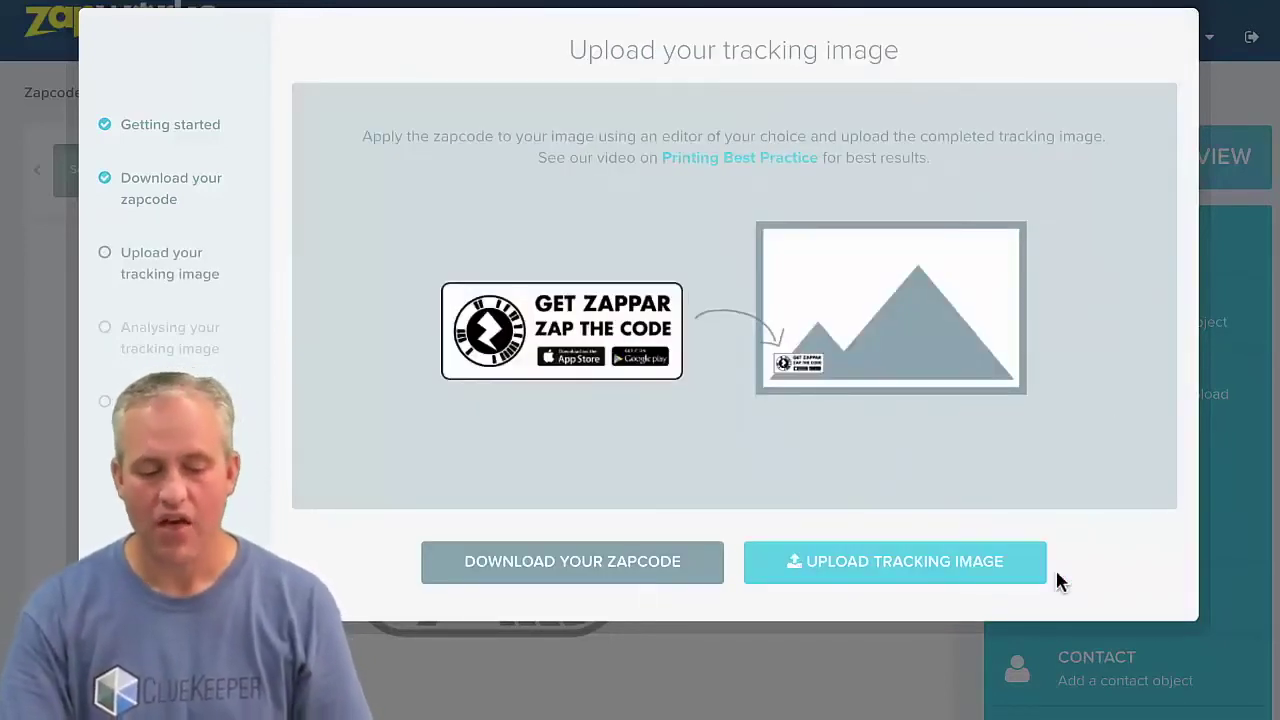
{"action": "left_click", "coordinate": [975, 570]}
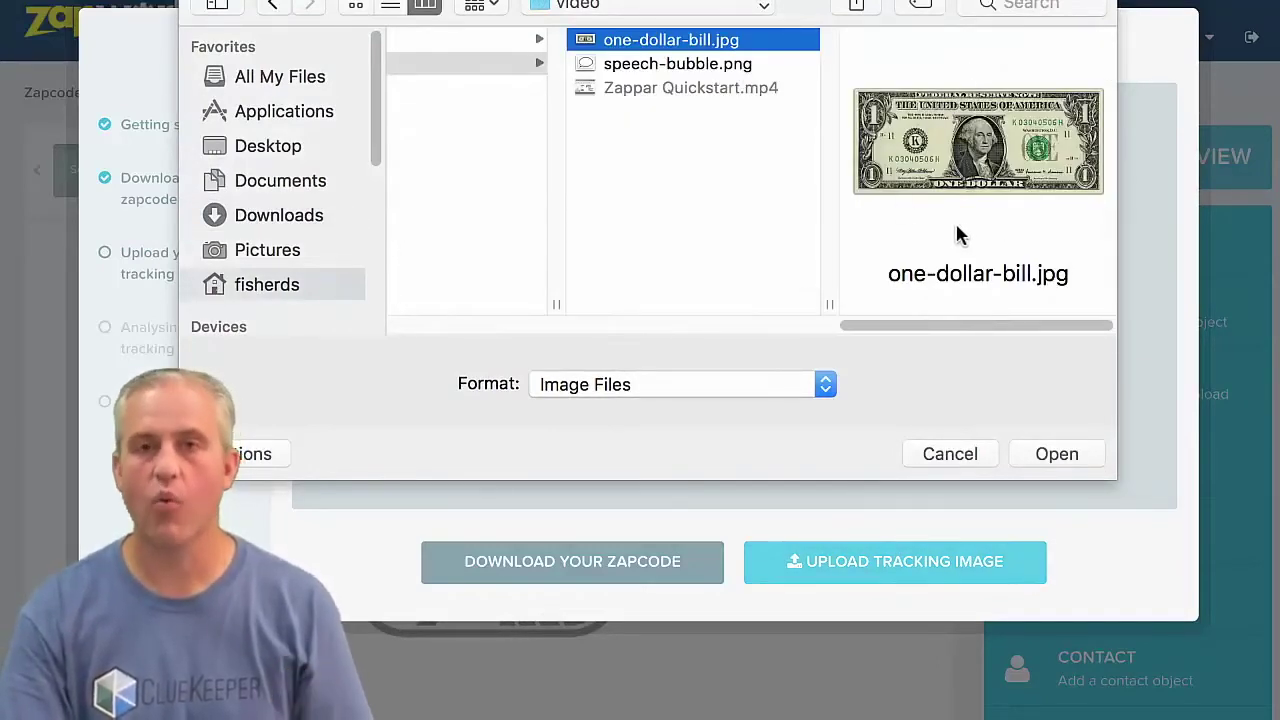
{"action": "left_click", "coordinate": [1057, 454]}
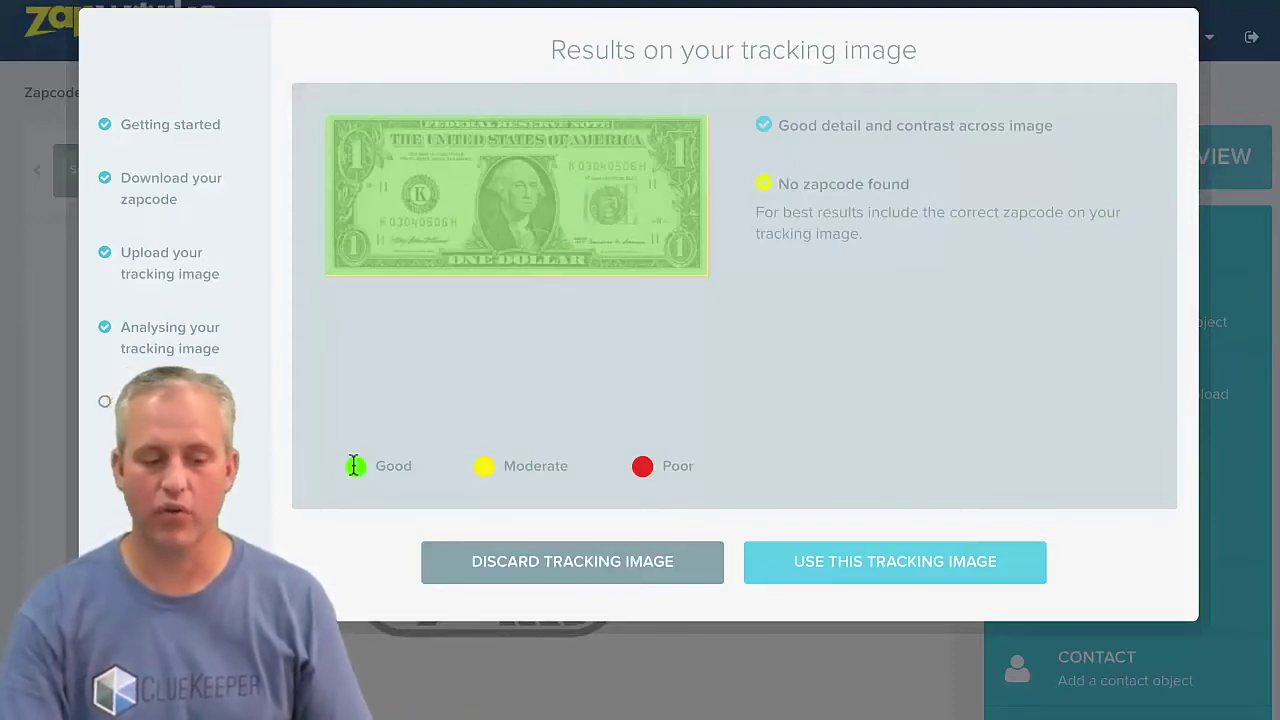
Check the zapcode note in the tracking image results and accept the dollar bill as the tracking image.
{"action": "left_click_drag", "start_coordinate": [800, 189], "coordinate": [895, 198]}
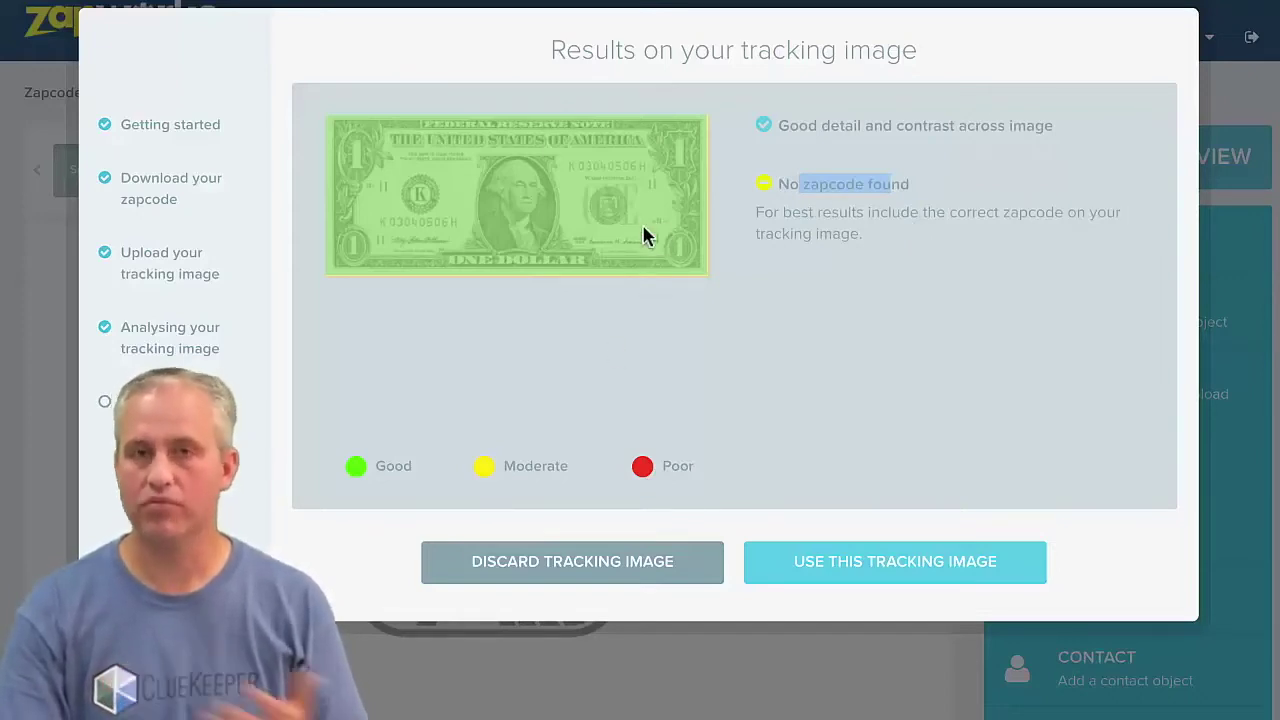
{"action": "left_click", "coordinate": [846, 229]}
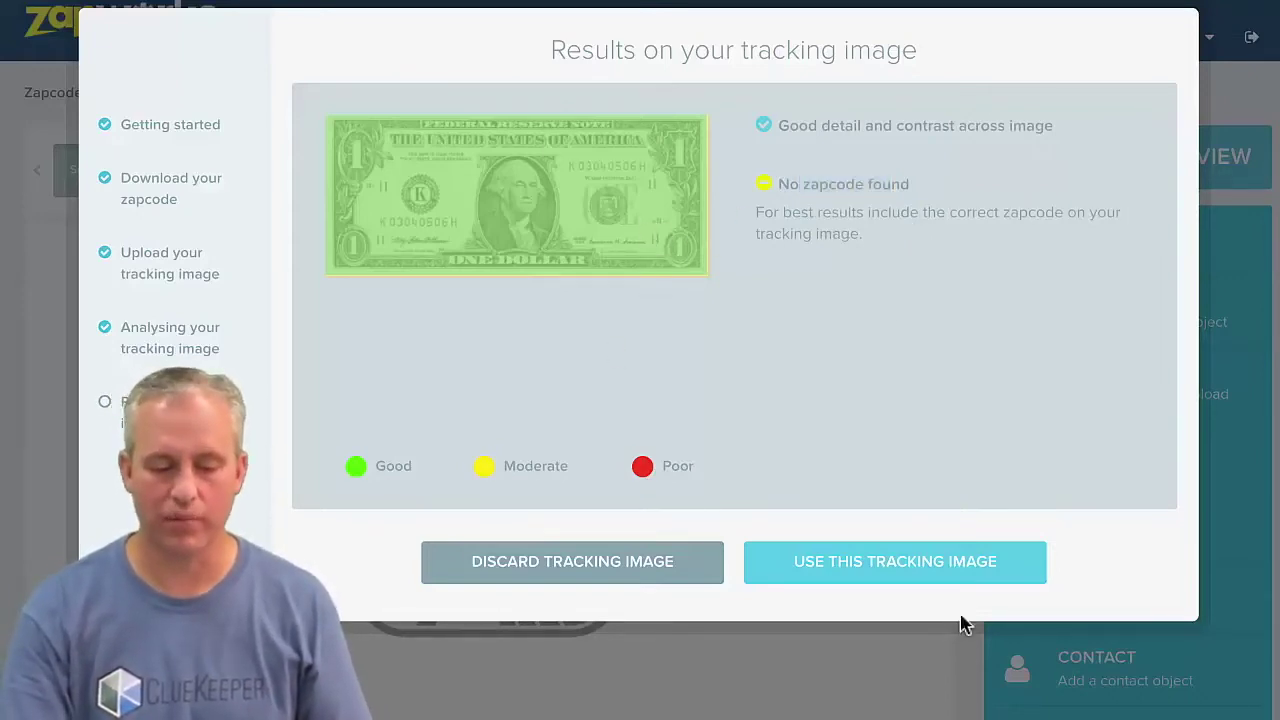
{"action": "left_click", "coordinate": [941, 580]}
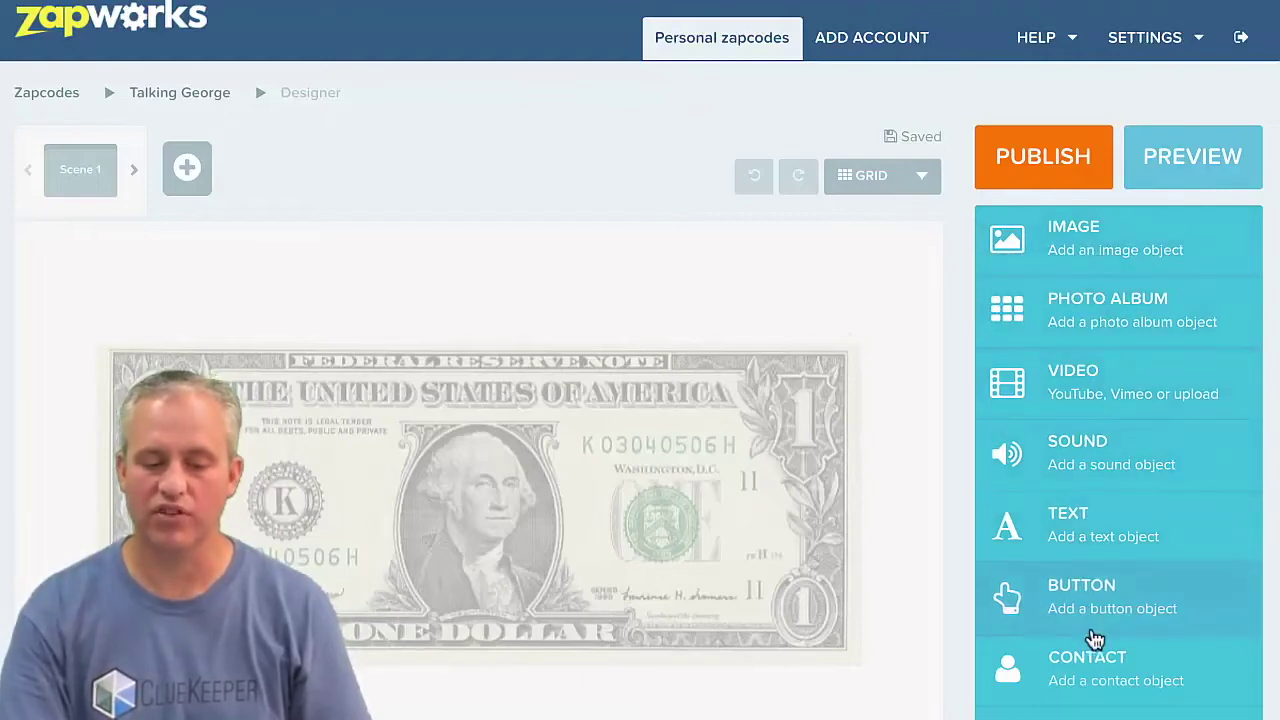
Add speech-bubble.png as an image object in the dollar bill scene.
{"action": "left_click", "coordinate": [1102, 248]}
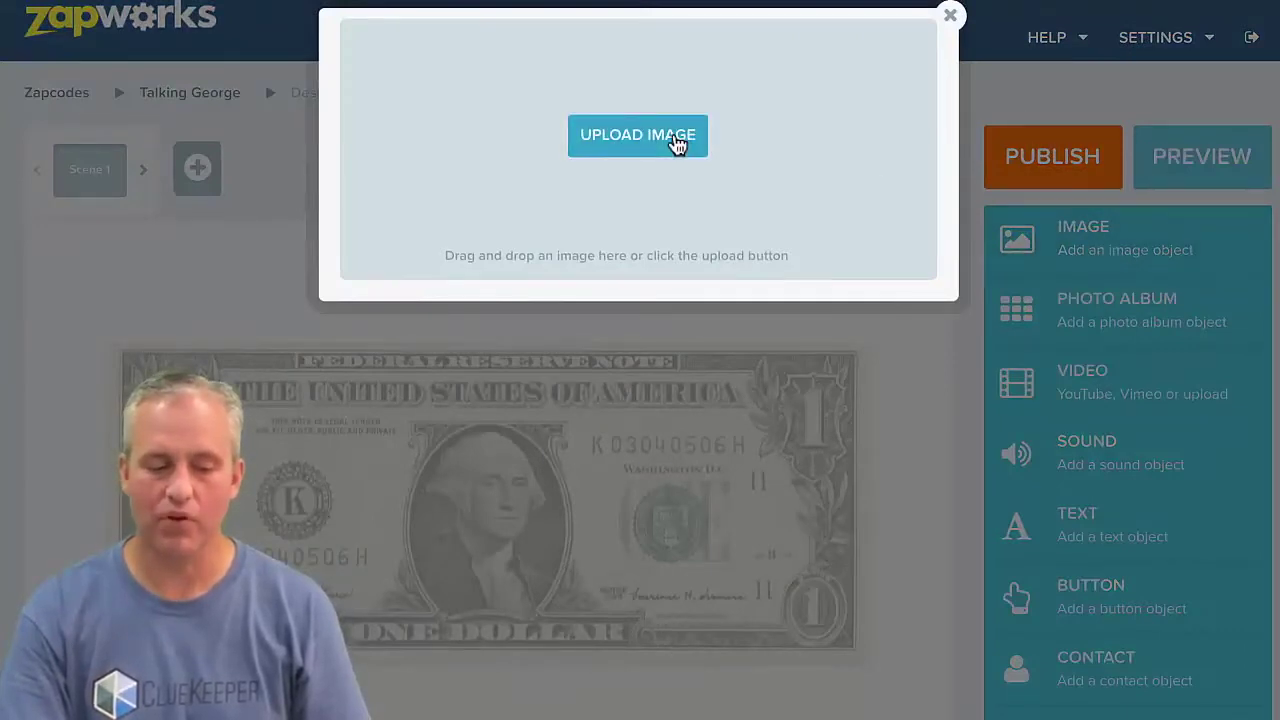
{"action": "left_click", "coordinate": [677, 143]}
{"action": "left_click", "coordinate": [551, 63]}
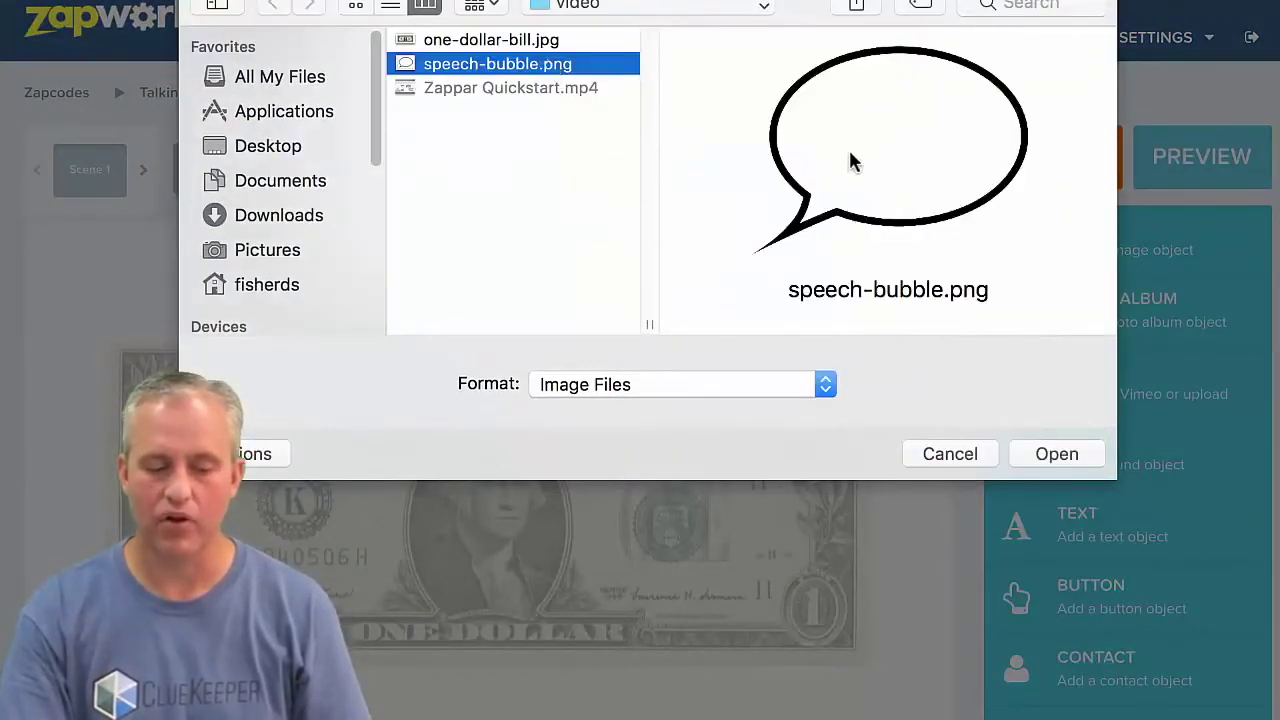
{"action": "left_click", "coordinate": [1057, 453]}
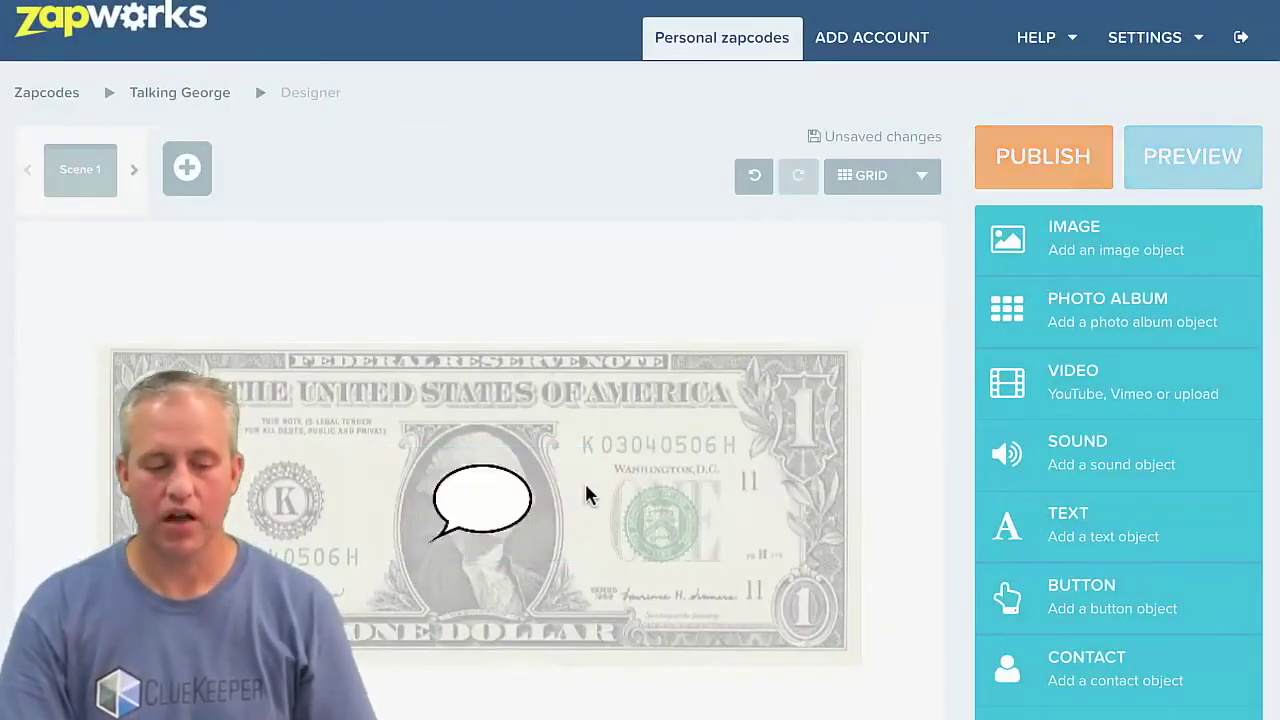
Place the speech bubble with its tail beside George's face and enlarge it to about 226 by 170.
{"action": "left_click_drag", "start_coordinate": [525, 476], "coordinate": [699, 359]}
{"action": "left_click", "coordinate": [771, 309]}
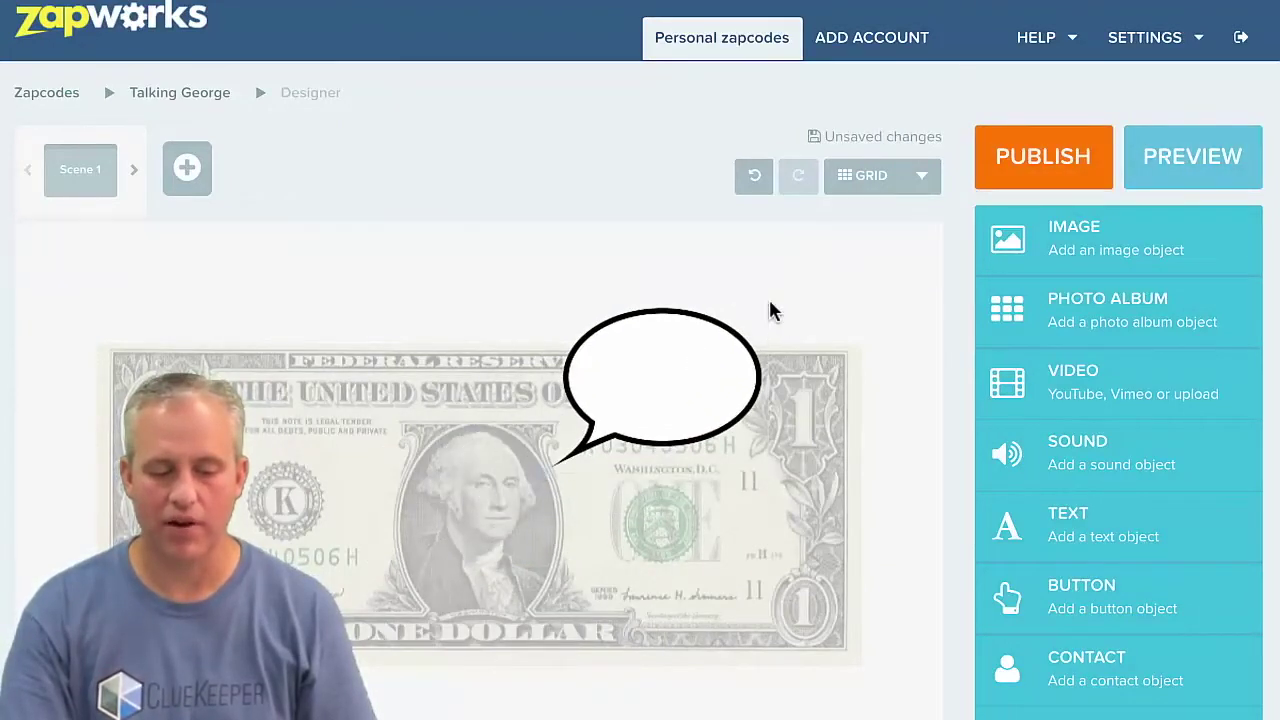
{"action": "left_click", "coordinate": [717, 380]}
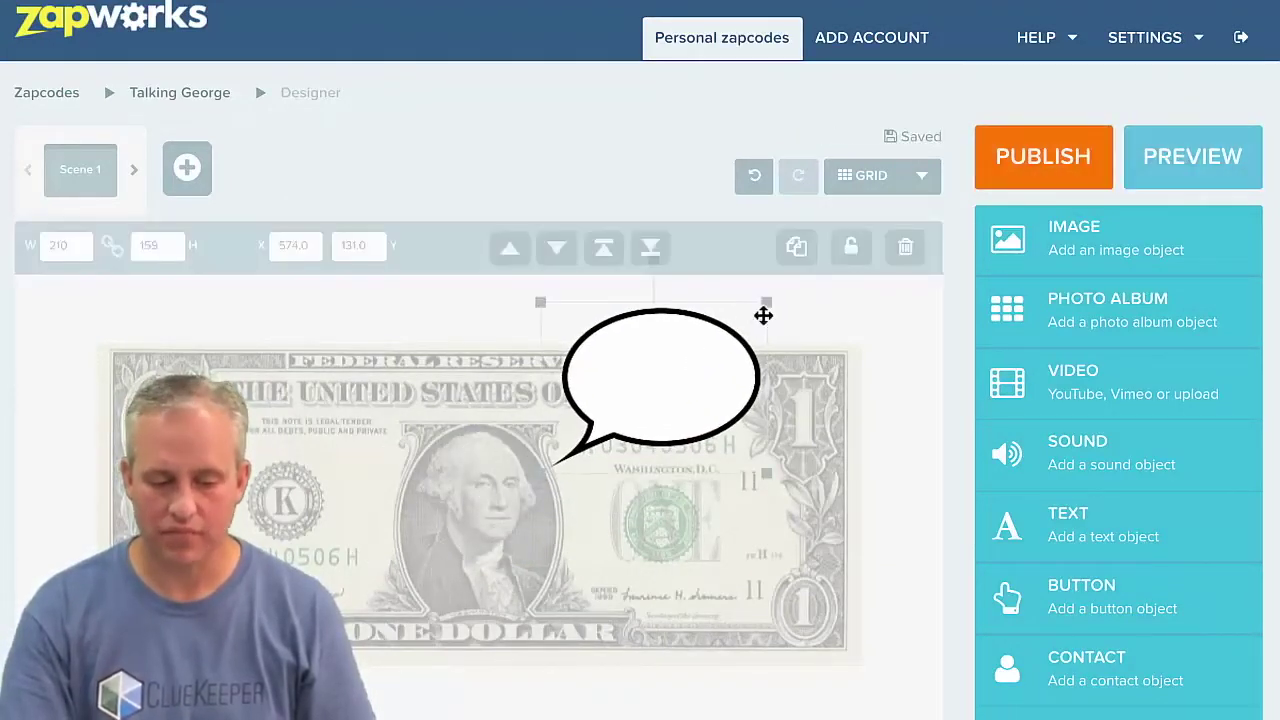
{"action": "mouse_move", "coordinate": [778, 305]}
{"action": "left_mouse_down"}
{"action": "mouse_move", "coordinate": [809, 291]}
{"action": "mouse_move", "coordinate": [789, 303]}
{"action": "mouse_move", "coordinate": [800, 300]}
{"action": "left_mouse_up"}
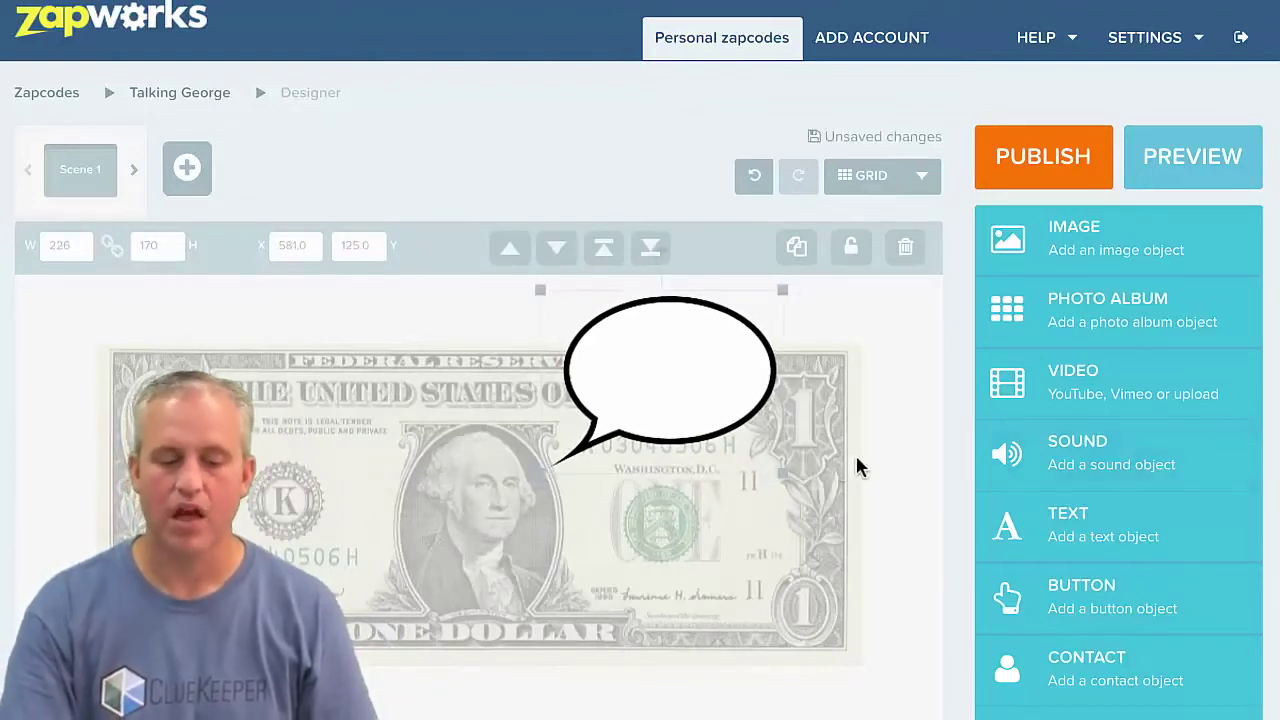
{"action": "left_click", "coordinate": [893, 510]}
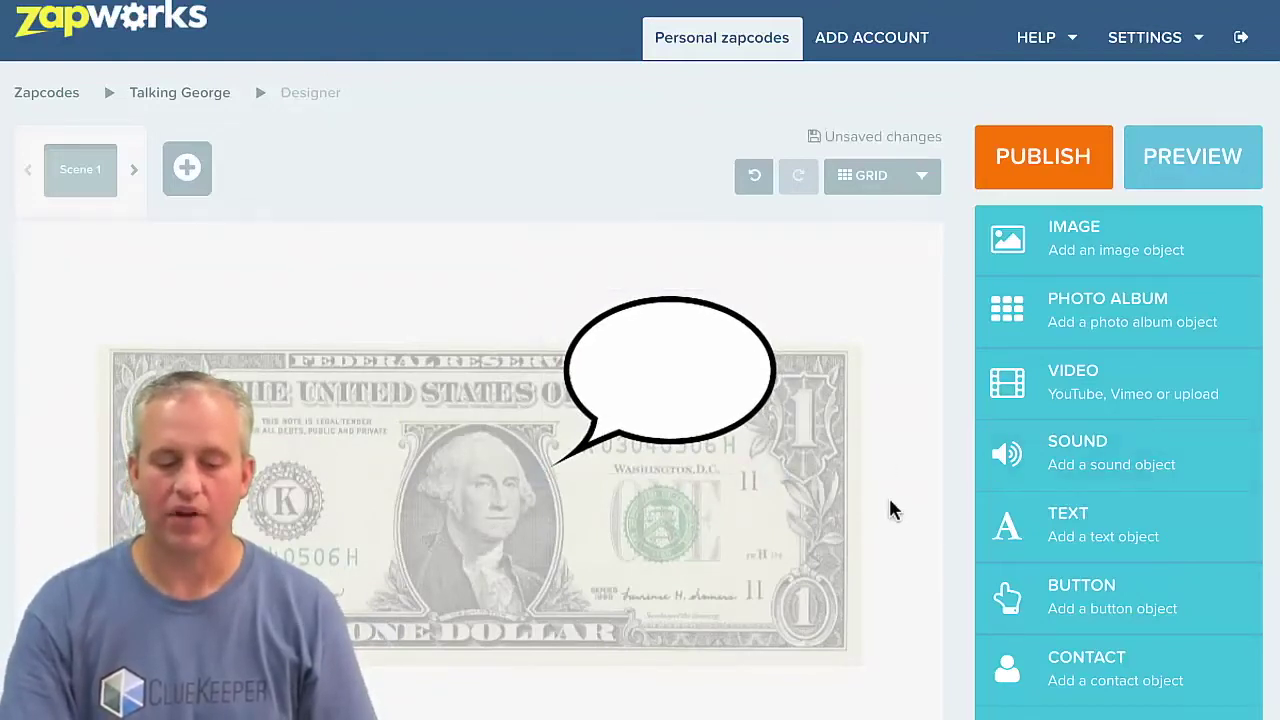
Add a text object to the scene reading "Zappar rocks!", with each word on its own line.
{"action": "left_click", "coordinate": [1057, 537]}
{"action": "left_click", "coordinate": [481, 486]}
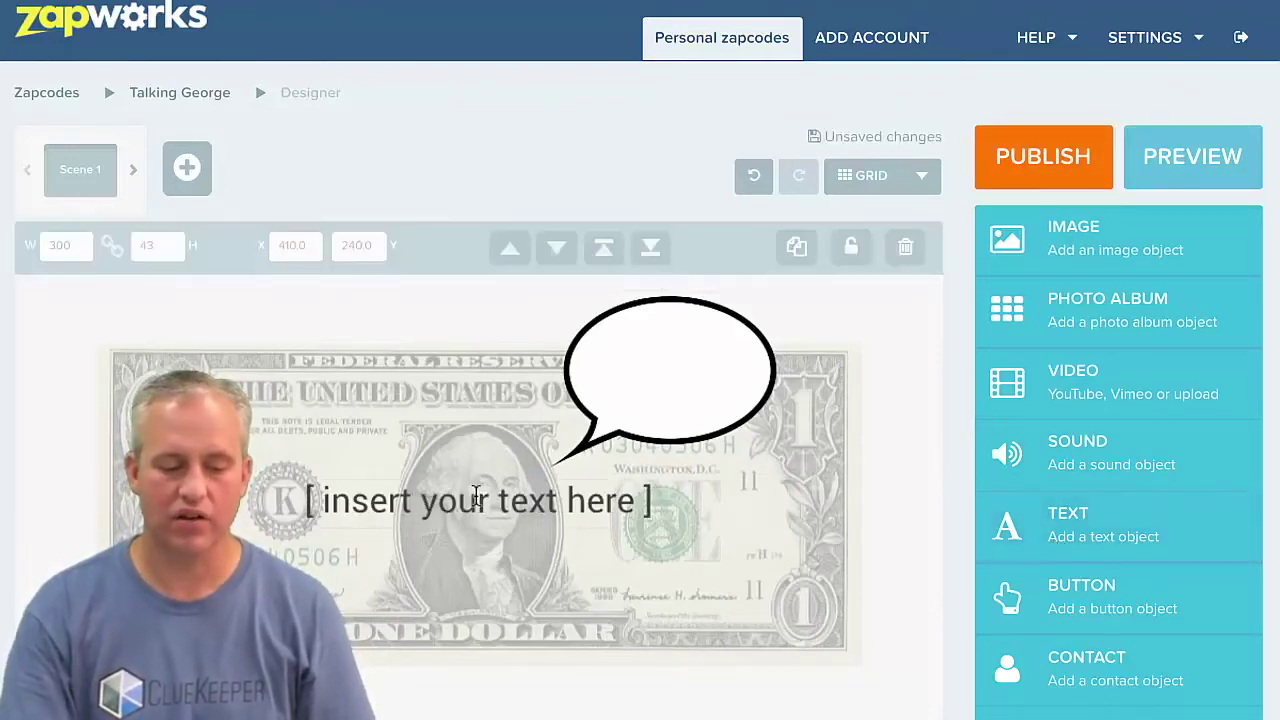
{"action": "double_click", "coordinate": [478, 497]}
{"action": "type", "text": "Zappar"}
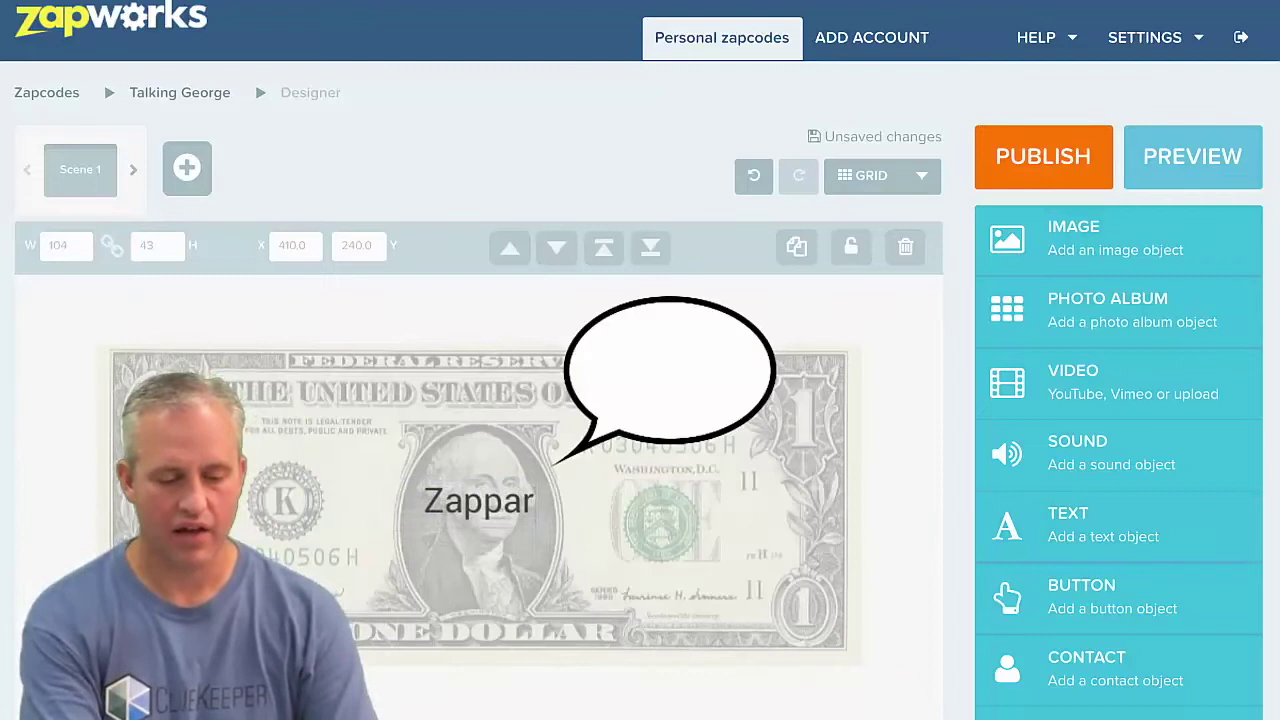
{"action": "key", "text": "Return"}
{"action": "type", "text": "roc"}
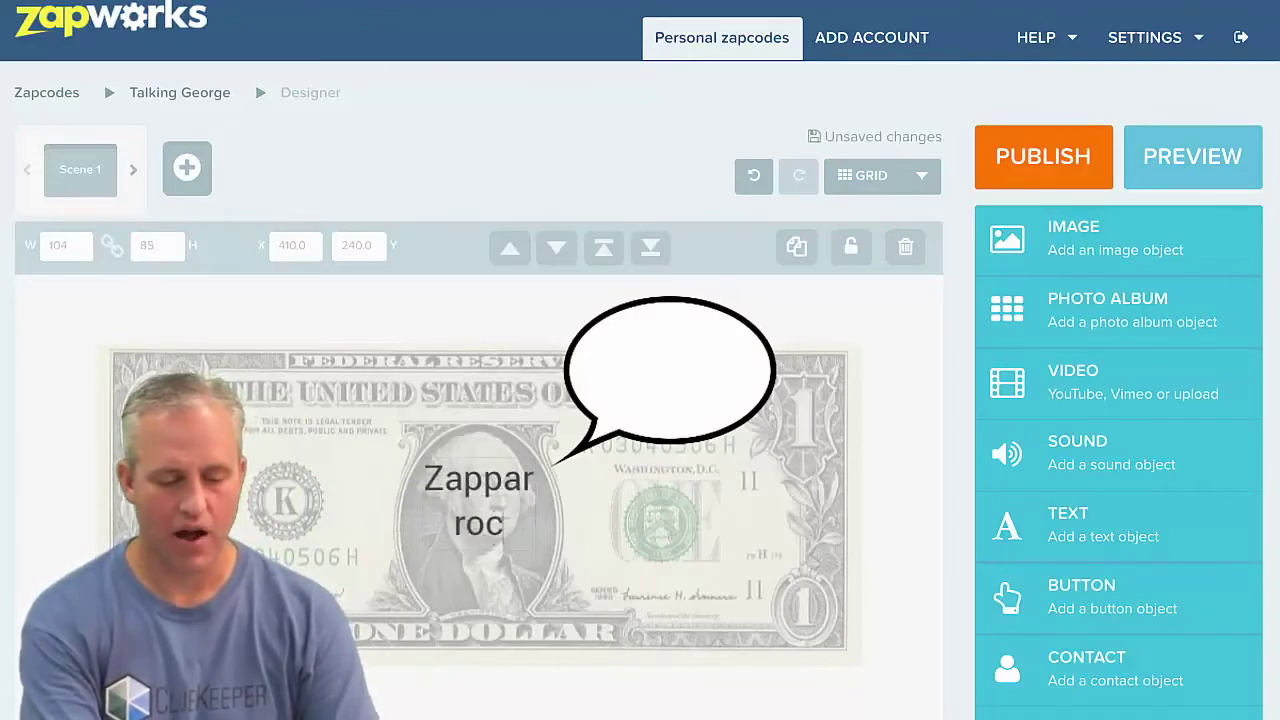
{"action": "type", "text": "ks!"}
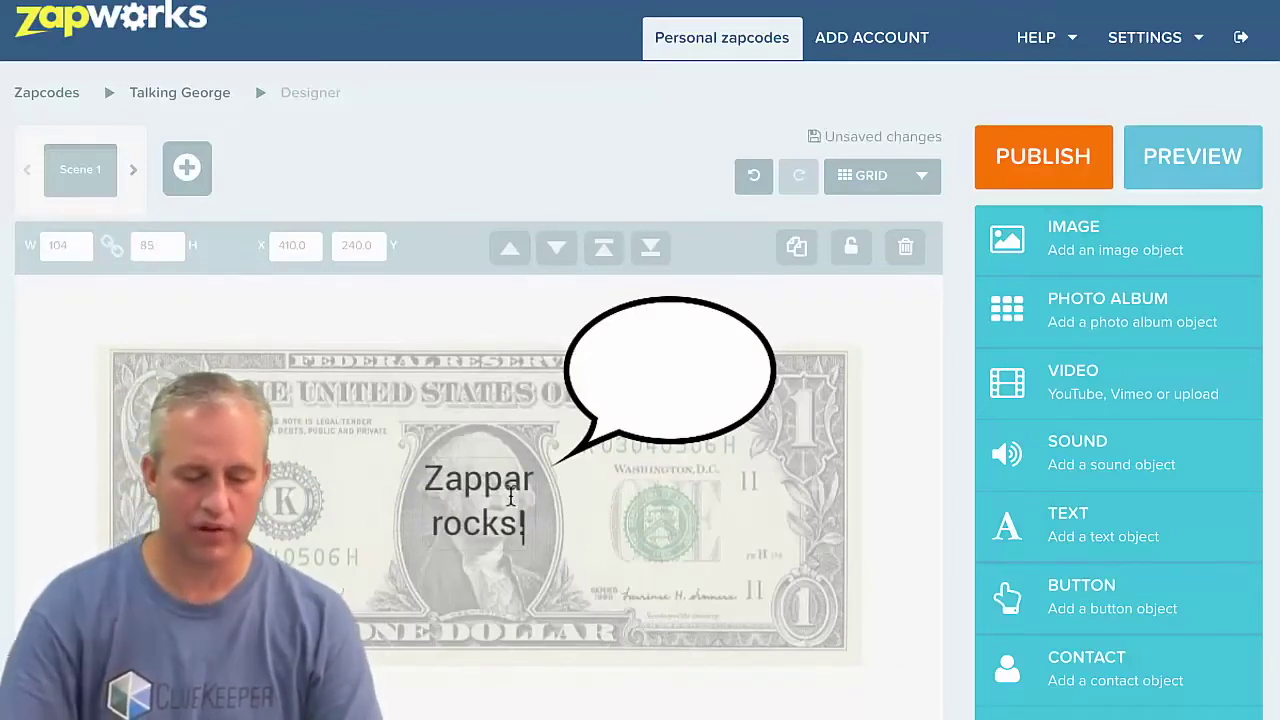
Move the "Zappar rocks!" text into the speech bubble, then enlarge and center it to fill the bubble.
{"action": "left_click", "coordinate": [477, 302]}
{"action": "left_click", "coordinate": [477, 458]}
{"action": "left_click_drag", "start_coordinate": [474, 478], "coordinate": [660, 340]}
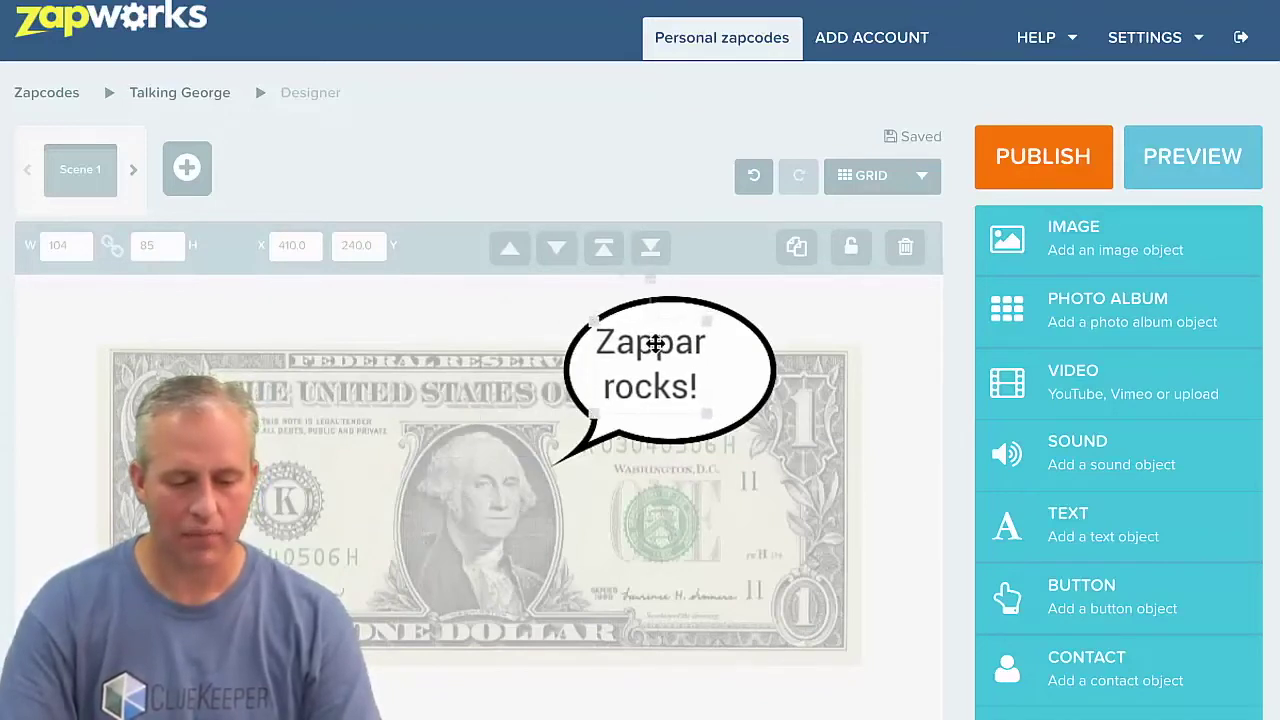
{"action": "left_click_drag", "start_coordinate": [710, 420], "coordinate": [742, 444]}
{"action": "left_click_drag", "start_coordinate": [686, 403], "coordinate": [704, 408]}
{"action": "left_click", "coordinate": [874, 390]}
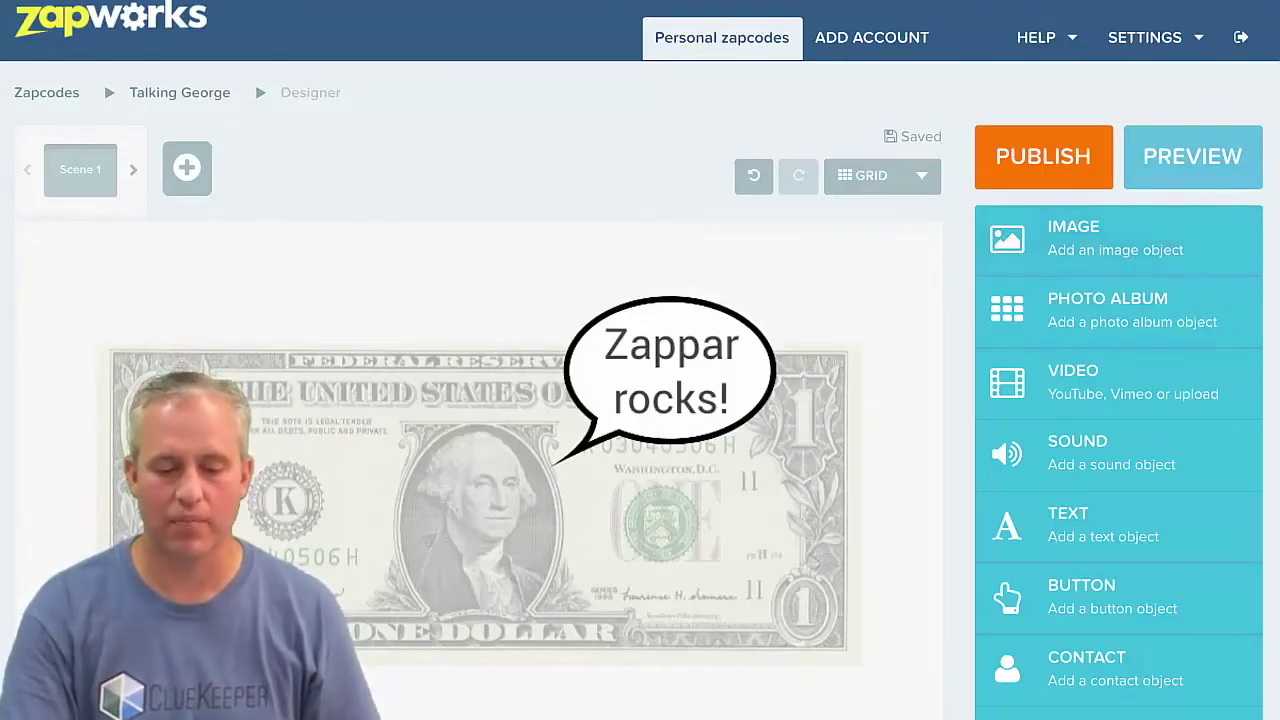
Turn off the Enable Grab & Go option for the tracking image.
{"action": "scroll", "coordinate": [1248, 438], "scroll_direction": "down", "scroll_amount": 4}
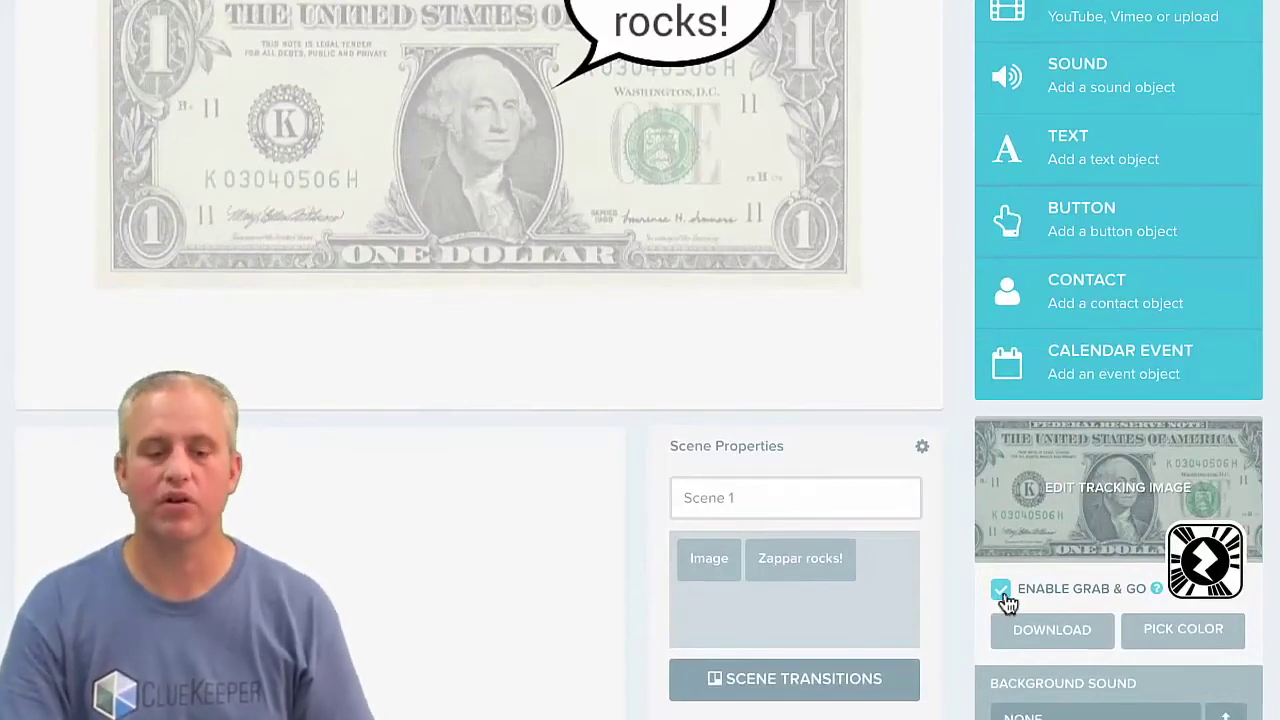
{"action": "scroll", "coordinate": [1157, 557], "scroll_direction": "up", "scroll_amount": 1}
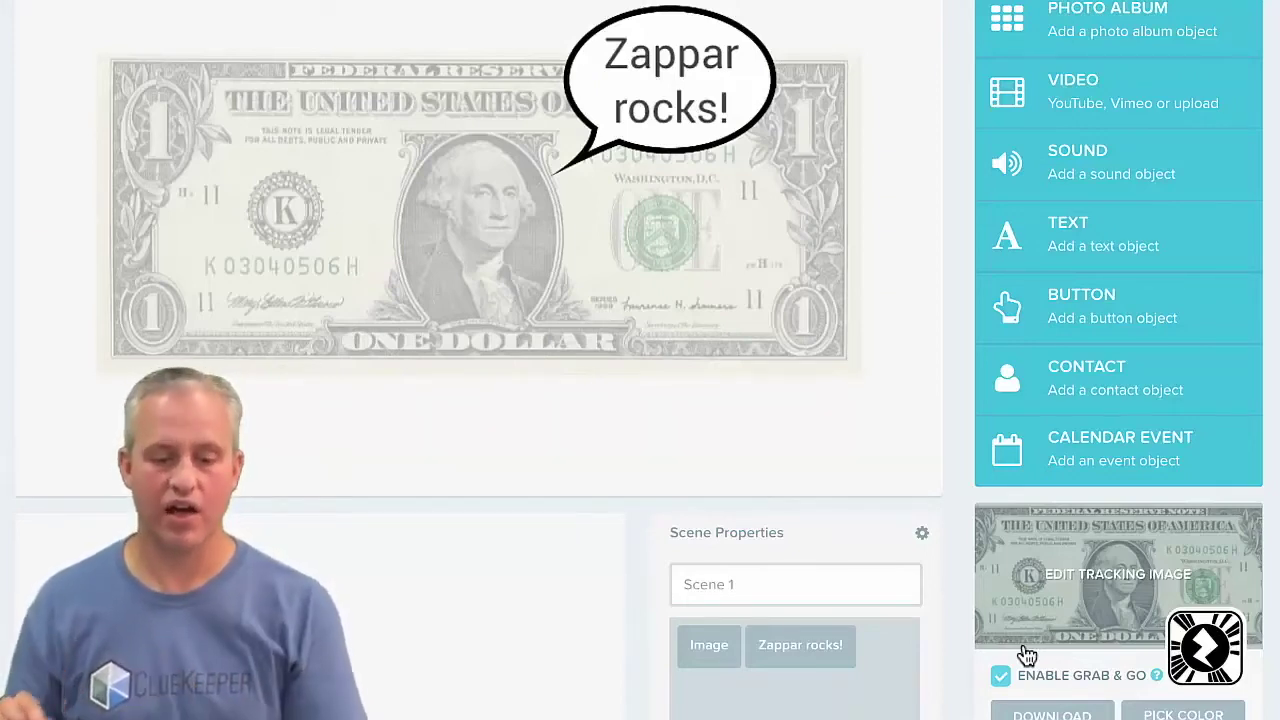
{"action": "left_click", "coordinate": [1000, 677]}
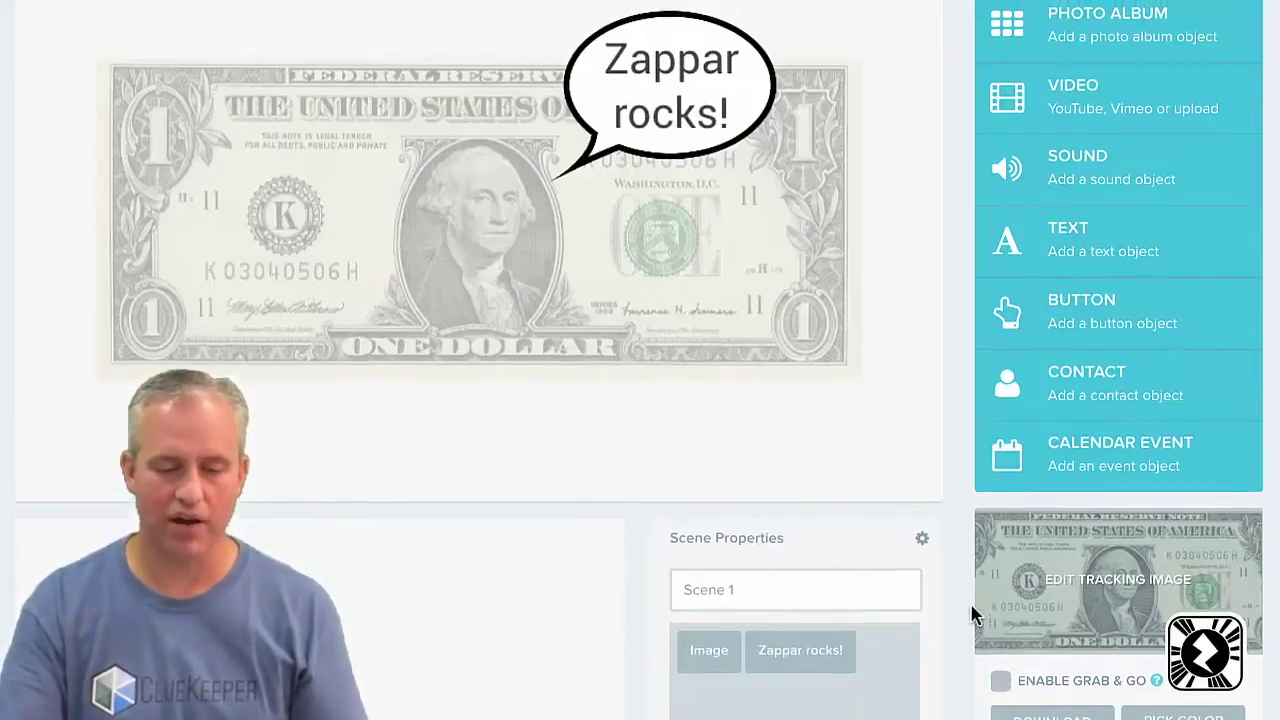
Preview the zapcode with its temporary preview code, close the preview and publish the Talking George content.
{"action": "scroll", "coordinate": [975, 615], "scroll_direction": "up", "scroll_amount": 3}
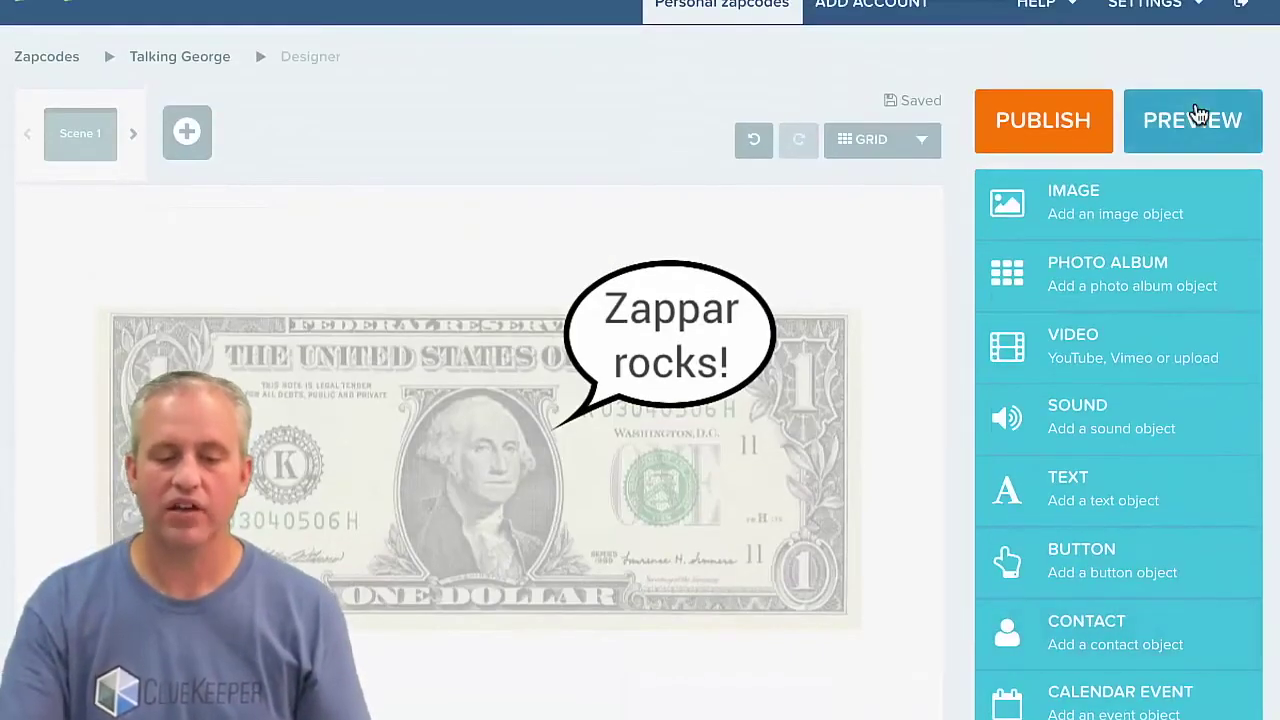
{"action": "left_click", "coordinate": [1196, 120]}
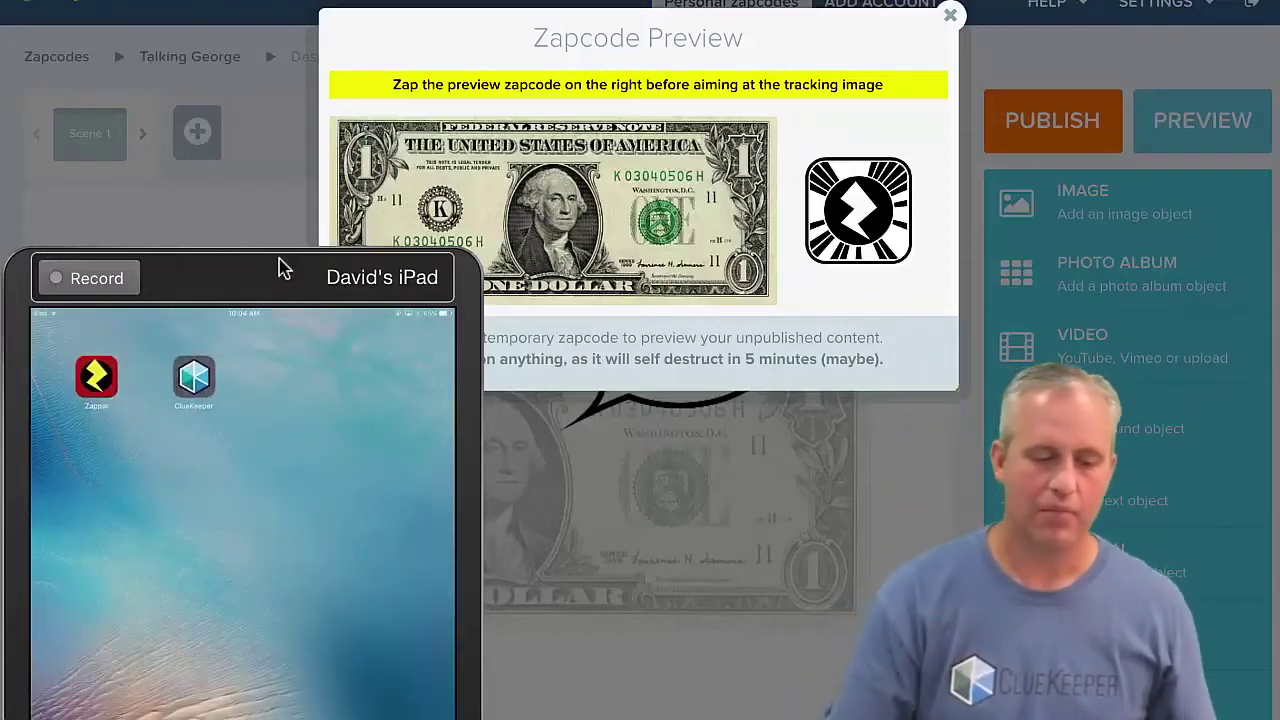
{"action": "left_click", "coordinate": [950, 15]}
{"action": "left_click", "coordinate": [1060, 125]}
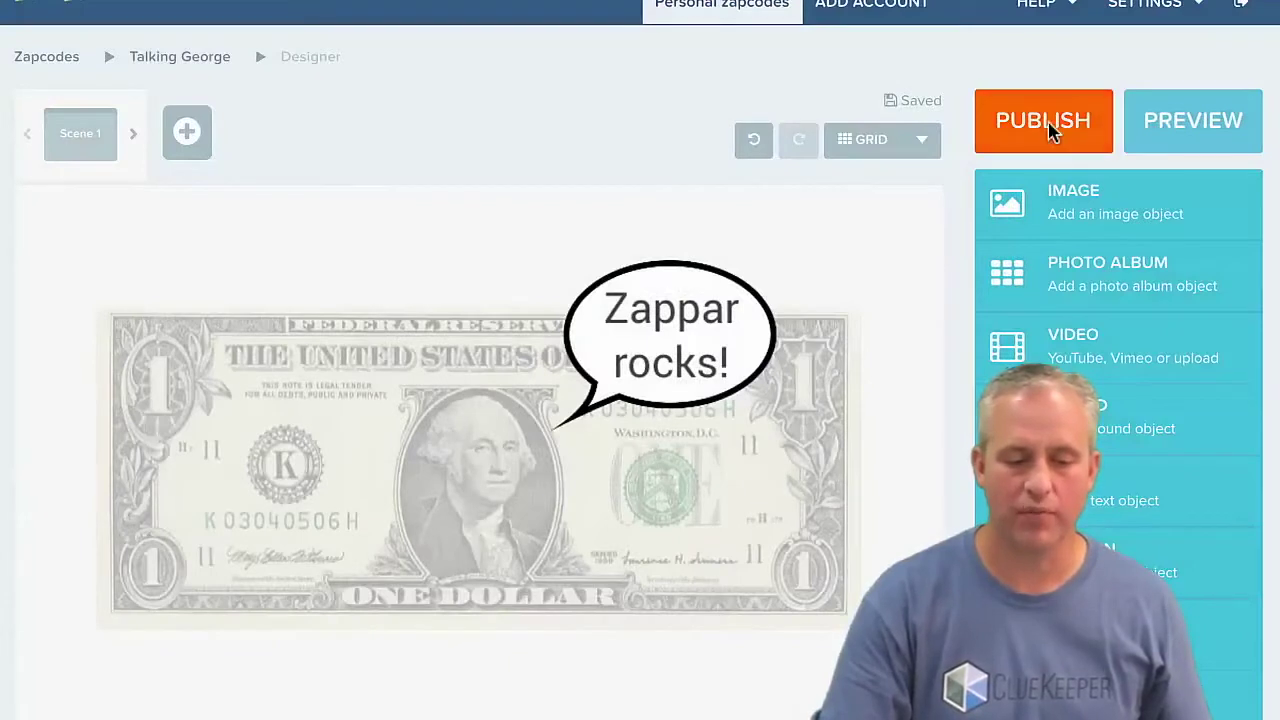
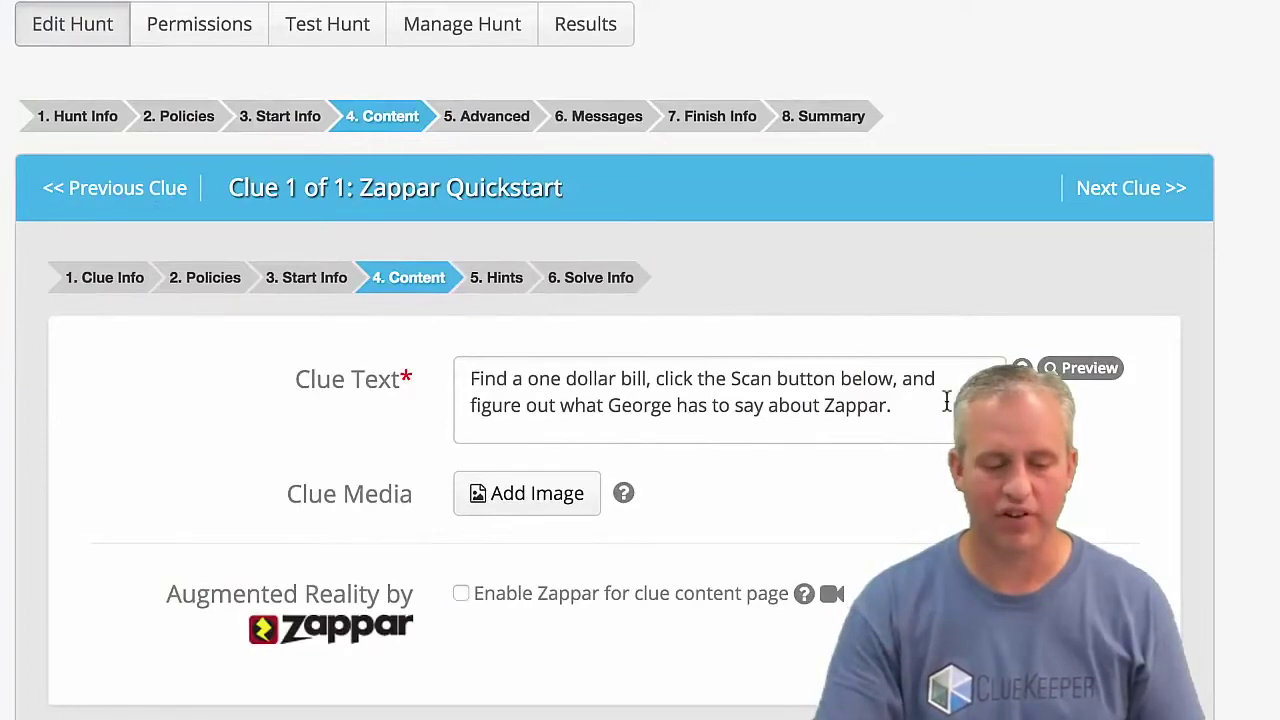
In ClueKeeper, enable Zappar for the clue content page of the Zappar Quickstart clue.
{"action": "left_click", "coordinate": [760, 700]}
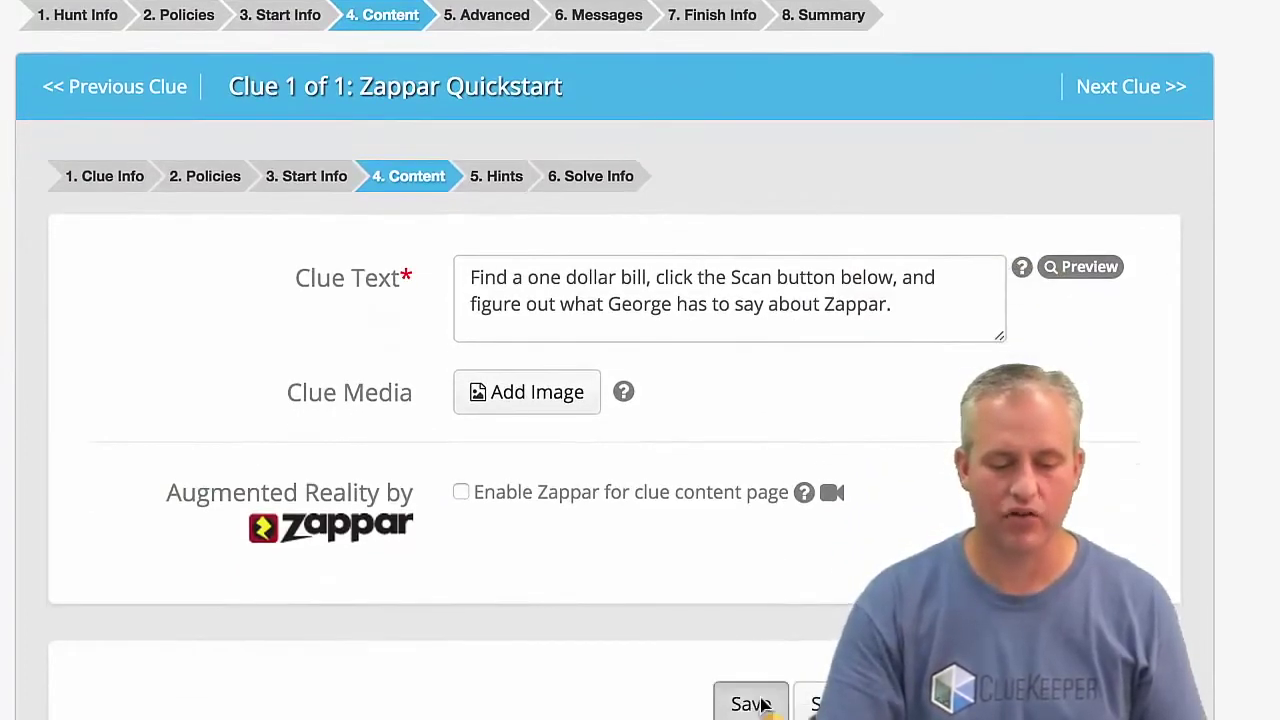
{"action": "scroll", "coordinate": [880, 357], "scroll_direction": "down", "scroll_amount": 3}
{"action": "scroll", "coordinate": [879, 362], "scroll_direction": "down", "scroll_amount": 1}
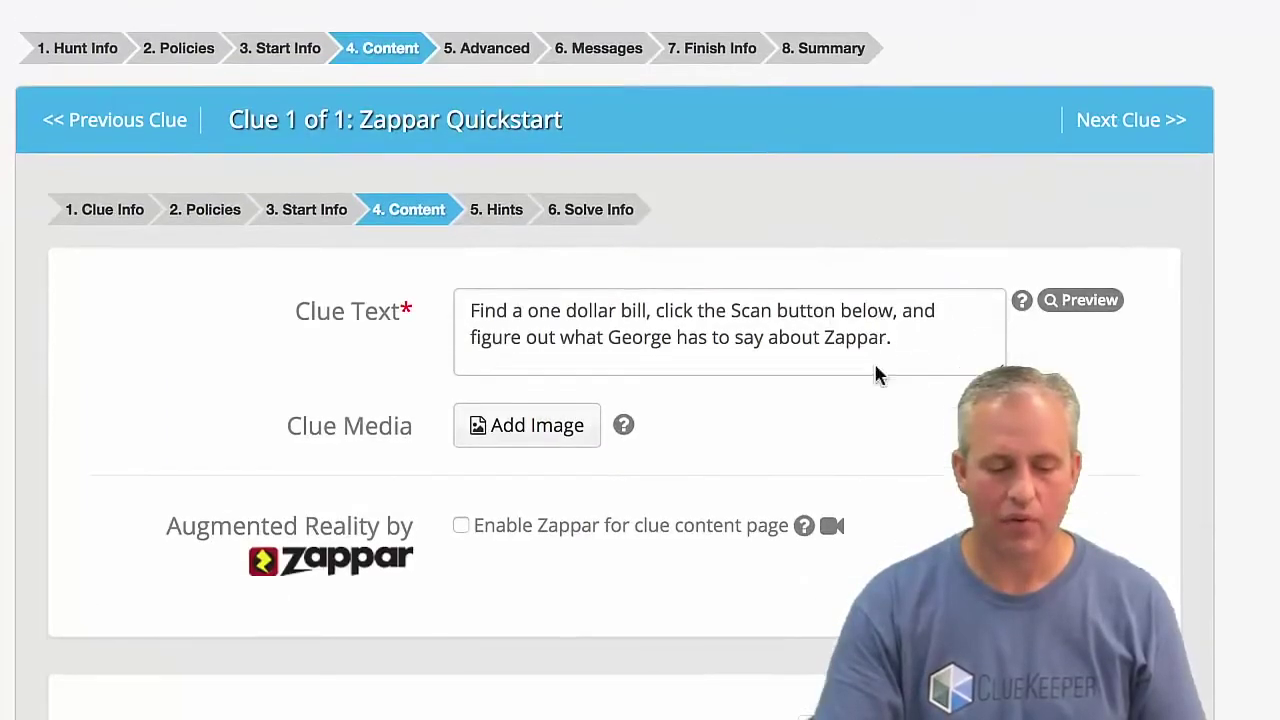
{"action": "left_click", "coordinate": [461, 526]}
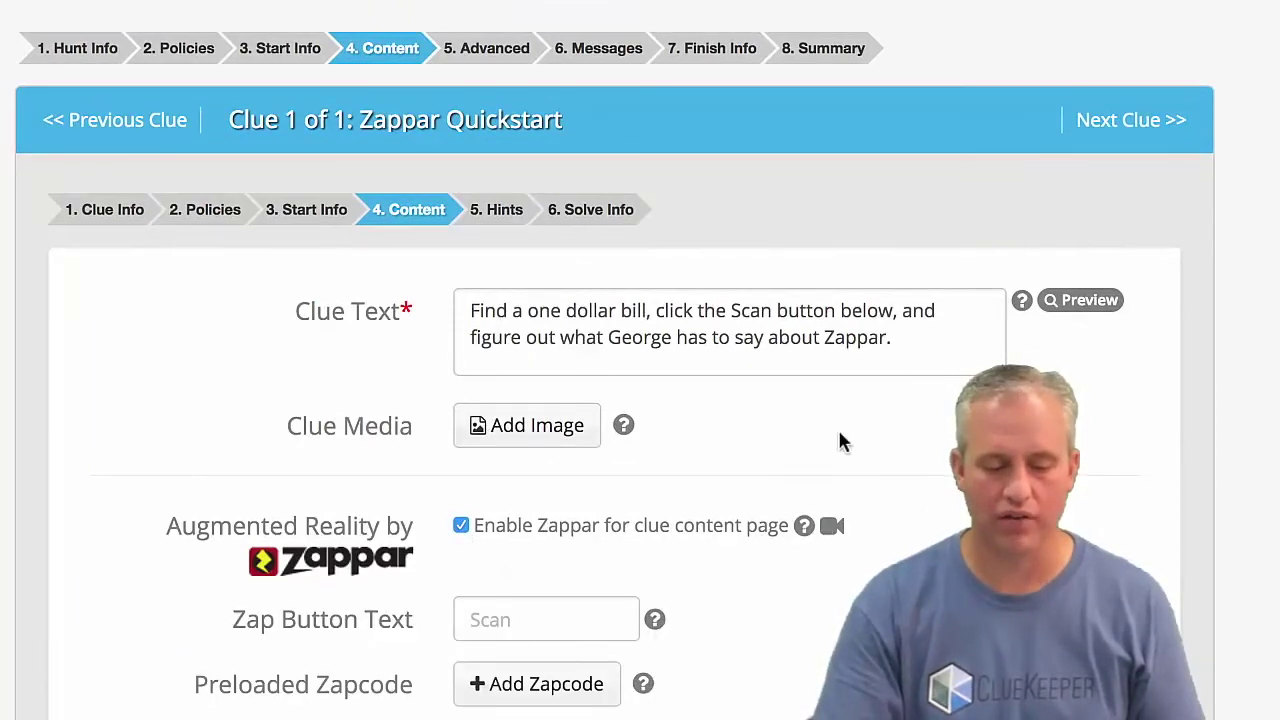
Add Talking George as the clue's preloaded zapcode and save the clue content.
{"action": "scroll", "coordinate": [820, 445], "scroll_direction": "down", "scroll_amount": 1}
{"action": "scroll", "coordinate": [820, 445], "scroll_direction": "down", "scroll_amount": 2}
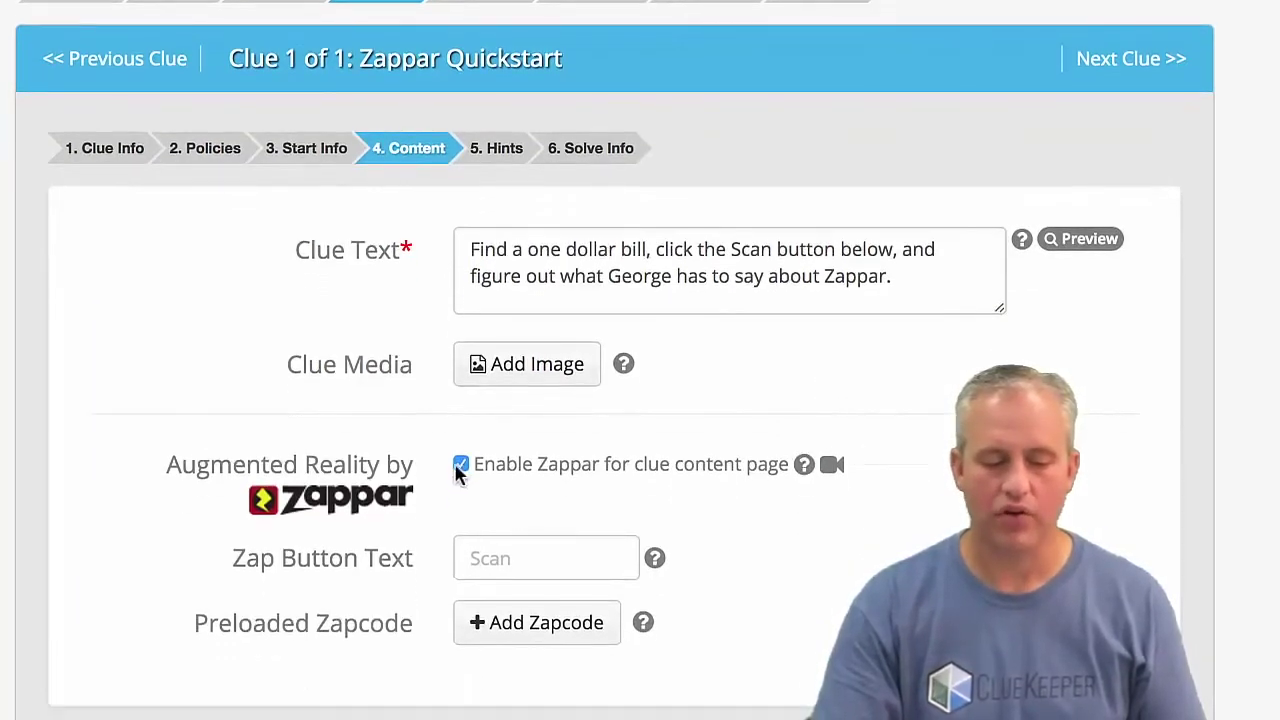
{"action": "left_click", "coordinate": [540, 630]}
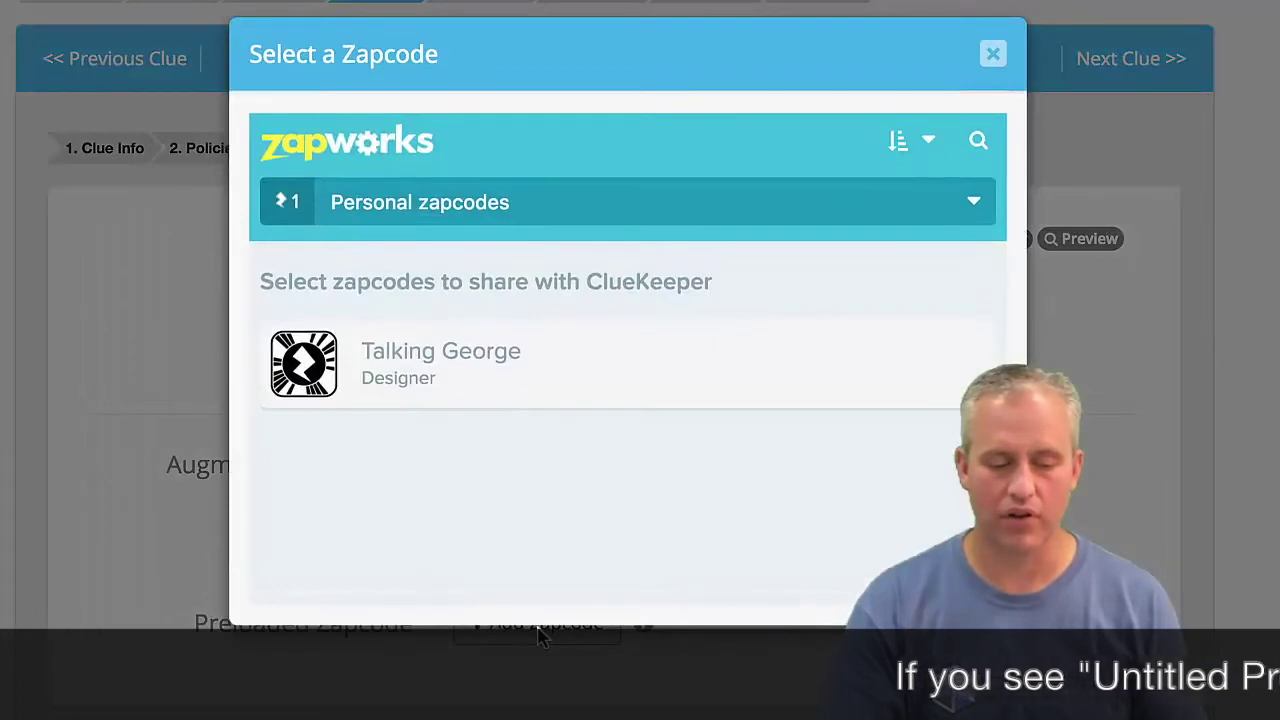
{"action": "left_click", "coordinate": [405, 390]}
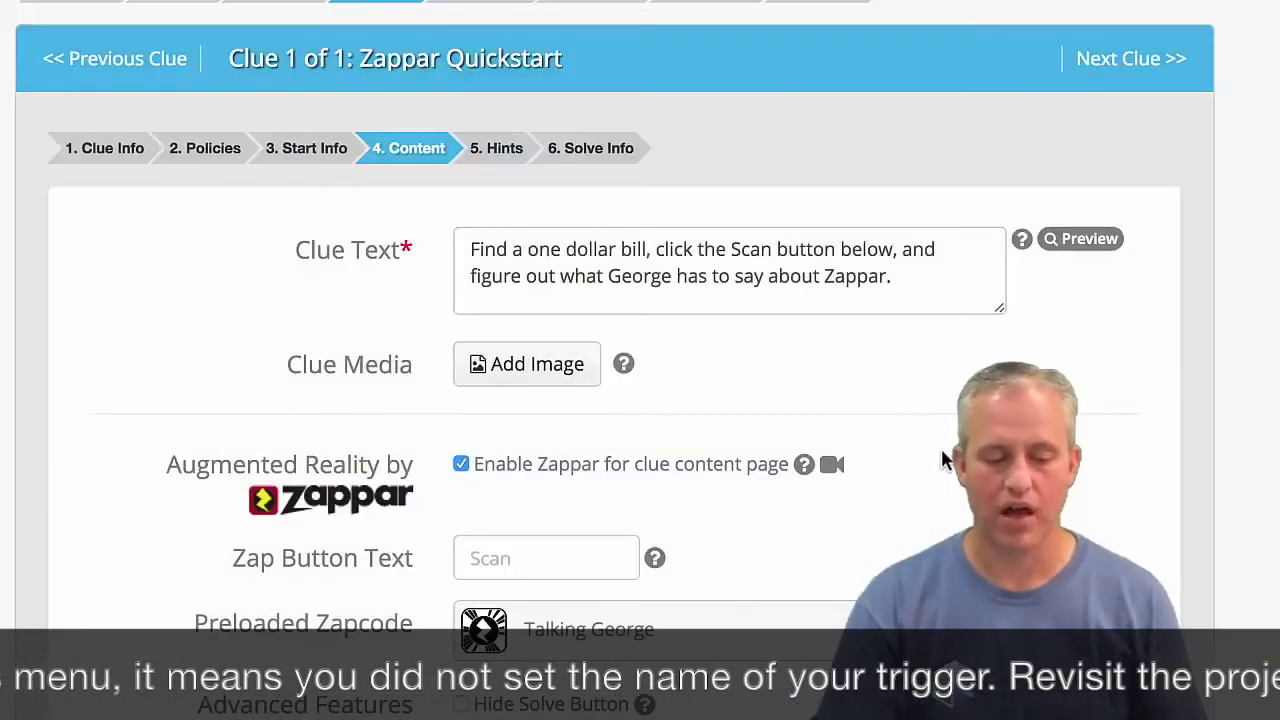
{"action": "scroll", "coordinate": [943, 460], "scroll_direction": "down", "scroll_amount": 2}
{"action": "scroll", "coordinate": [943, 460], "scroll_direction": "down", "scroll_amount": 1}
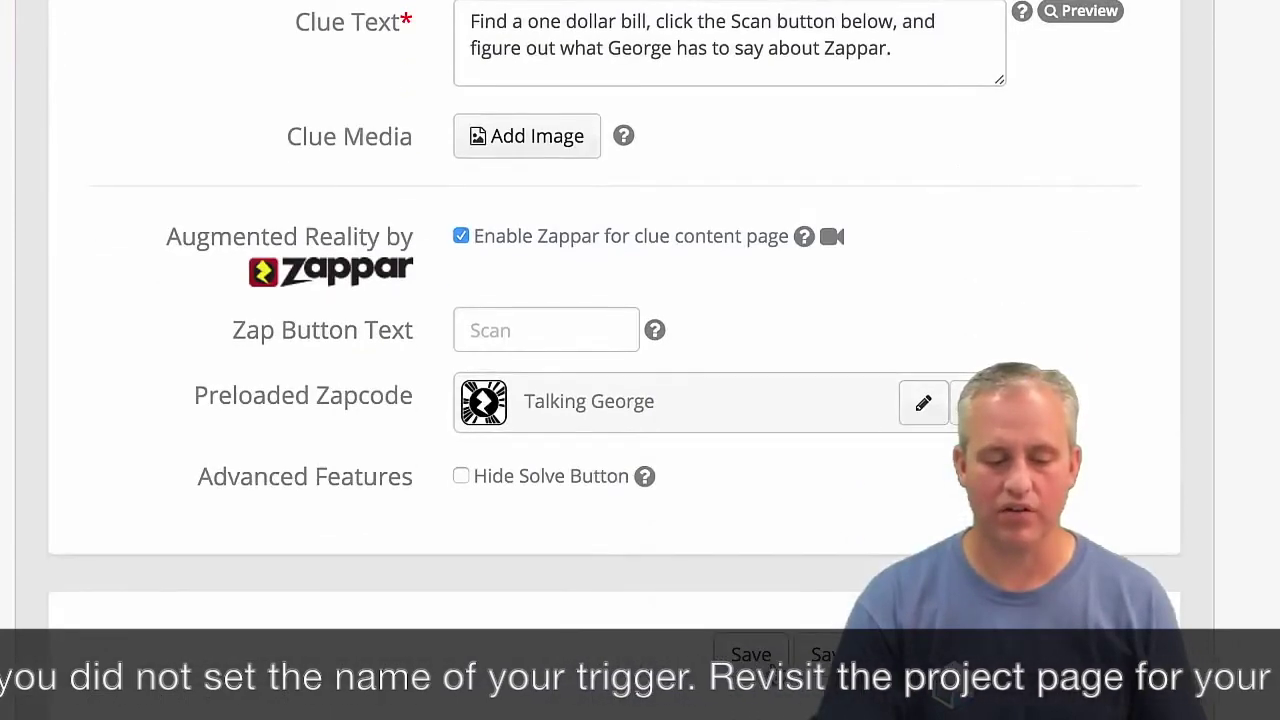
{"action": "left_click", "coordinate": [751, 654]}
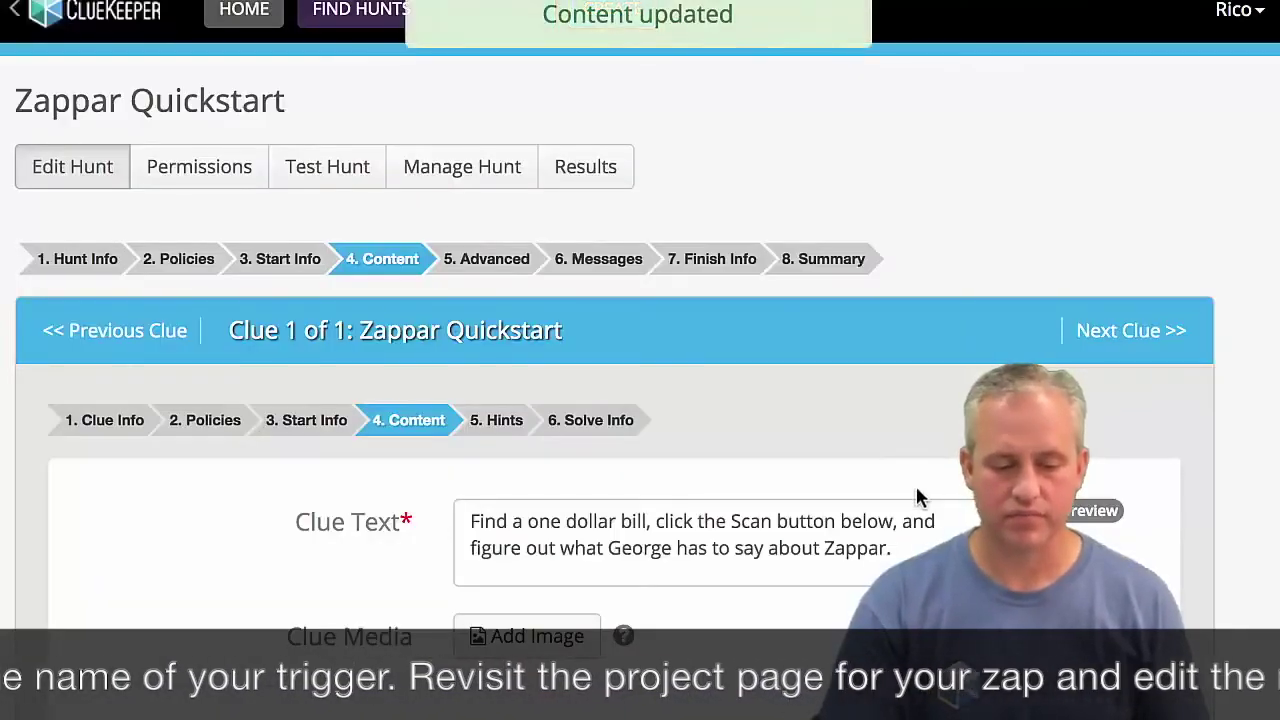
View the test registrations of the Zappar Quickstart hunt and return to the hunt's editing page.
{"action": "left_click", "coordinate": [323, 182]}
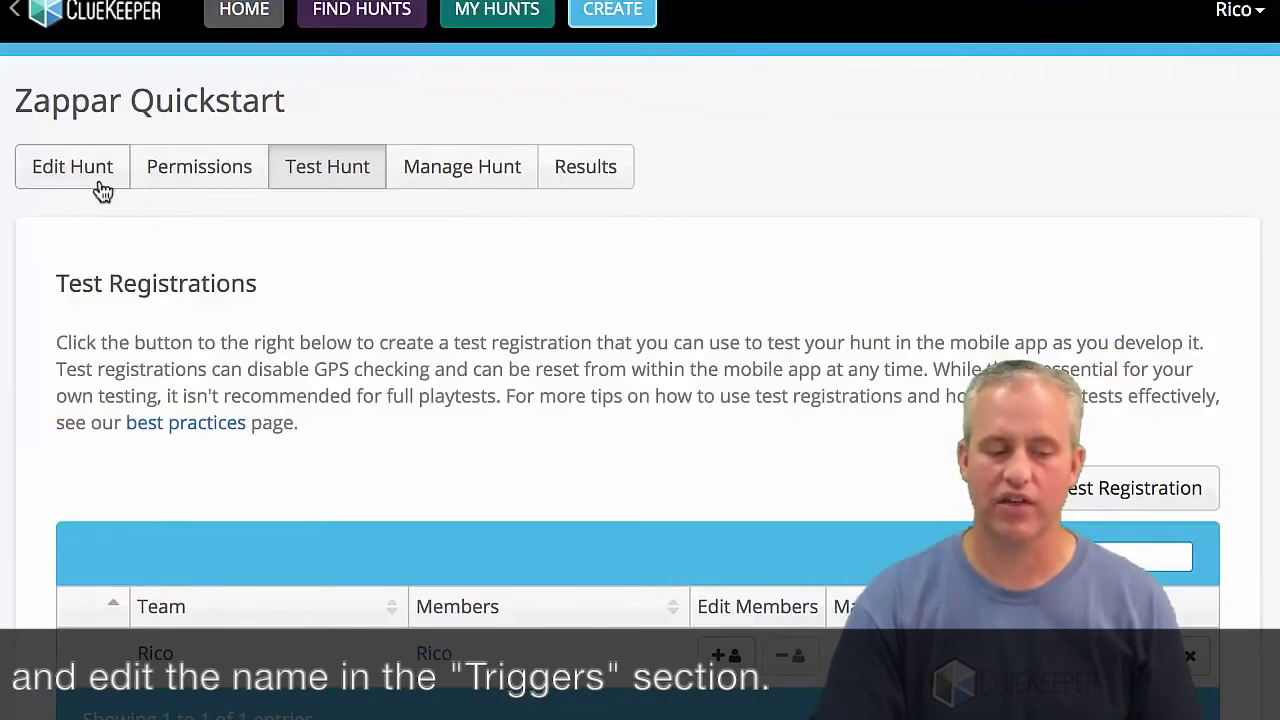
{"action": "left_click", "coordinate": [103, 191]}
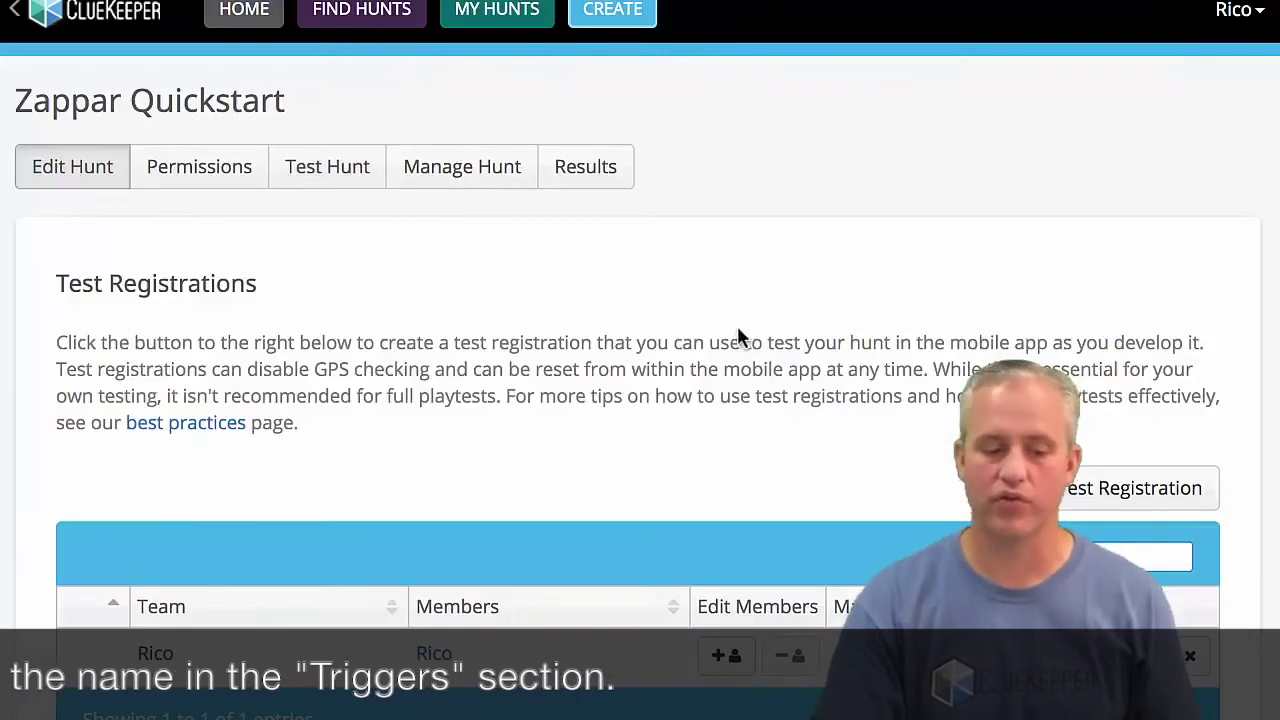
{"action": "scroll", "coordinate": [610, 330], "scroll_direction": "up", "scroll_amount": 2}
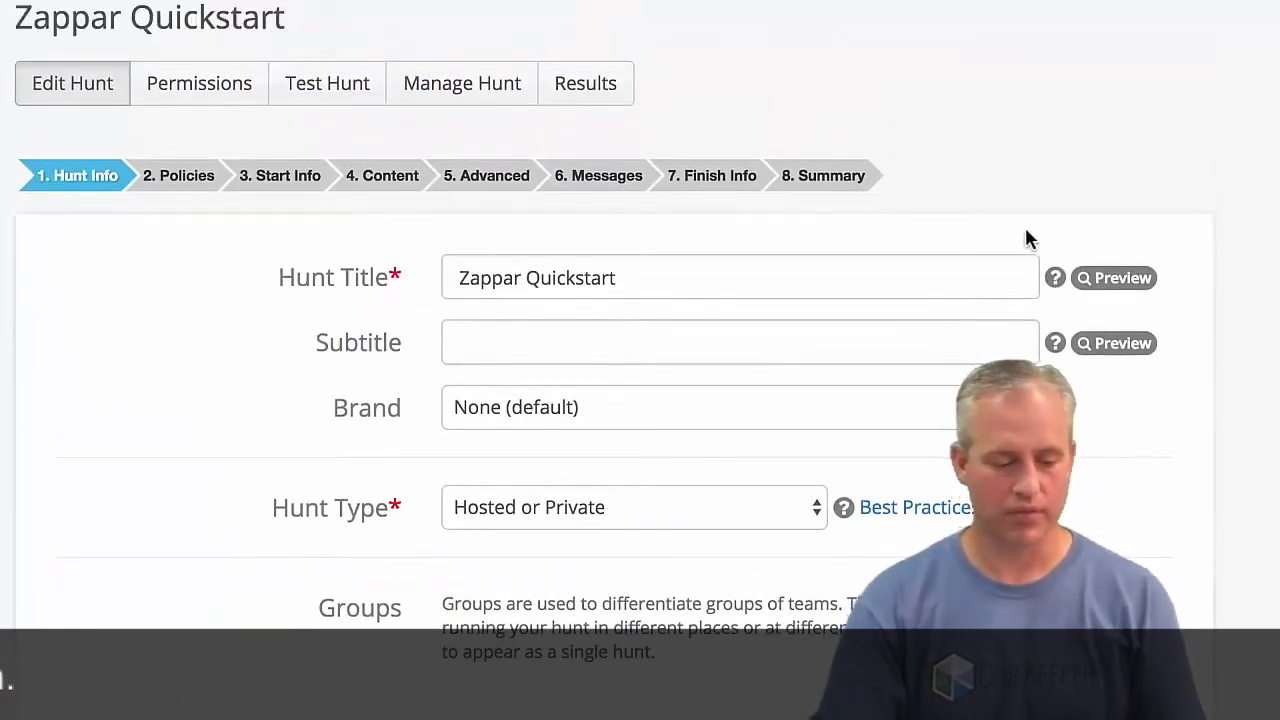
{"action": "key", "text": "super+Tab"}
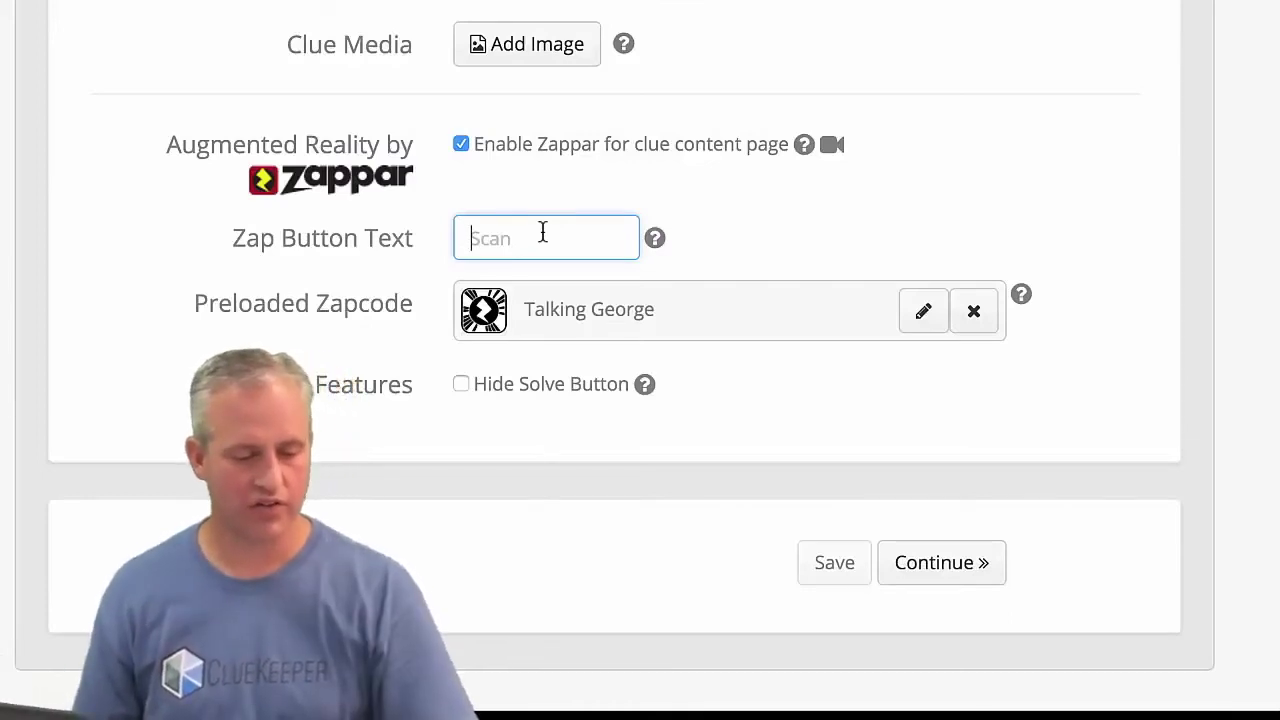
Set the clue's Zap button text to "Aim at George", save the content and try the button on the mirrored iPad.
{"action": "type", "text": "Aim"}
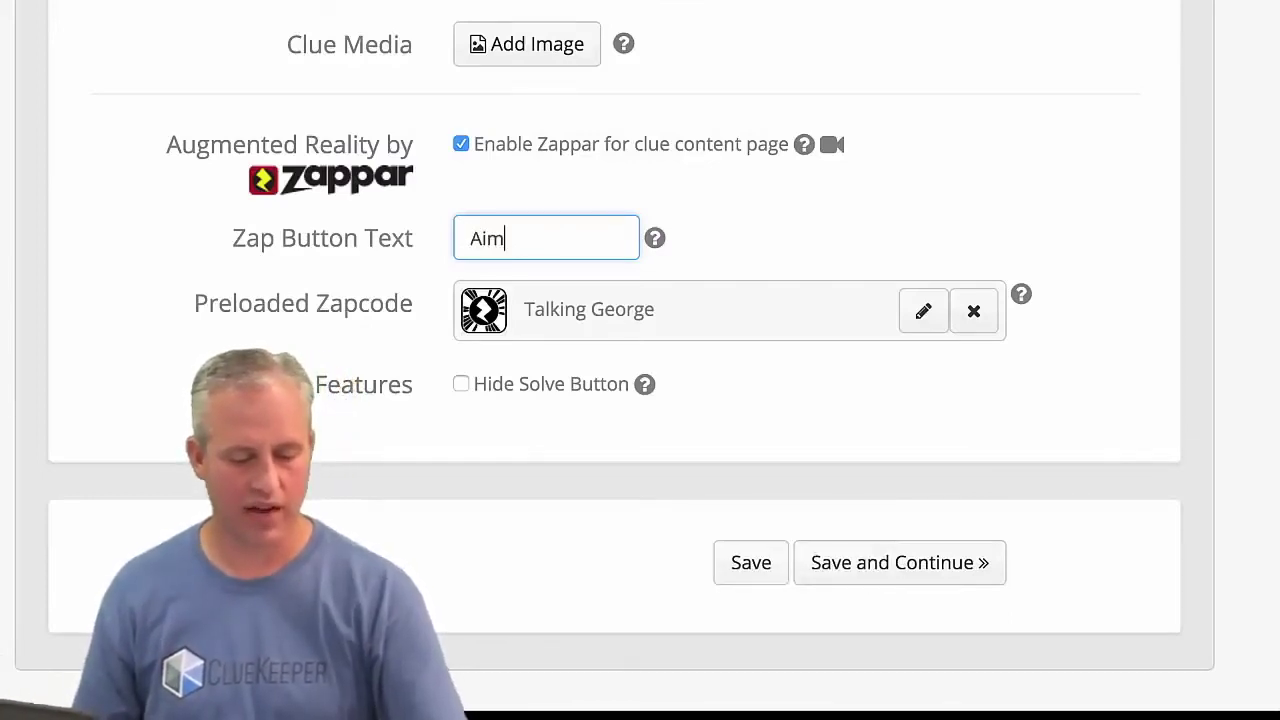
{"action": "type", "text": " at George"}
{"action": "left_click", "coordinate": [751, 563]}
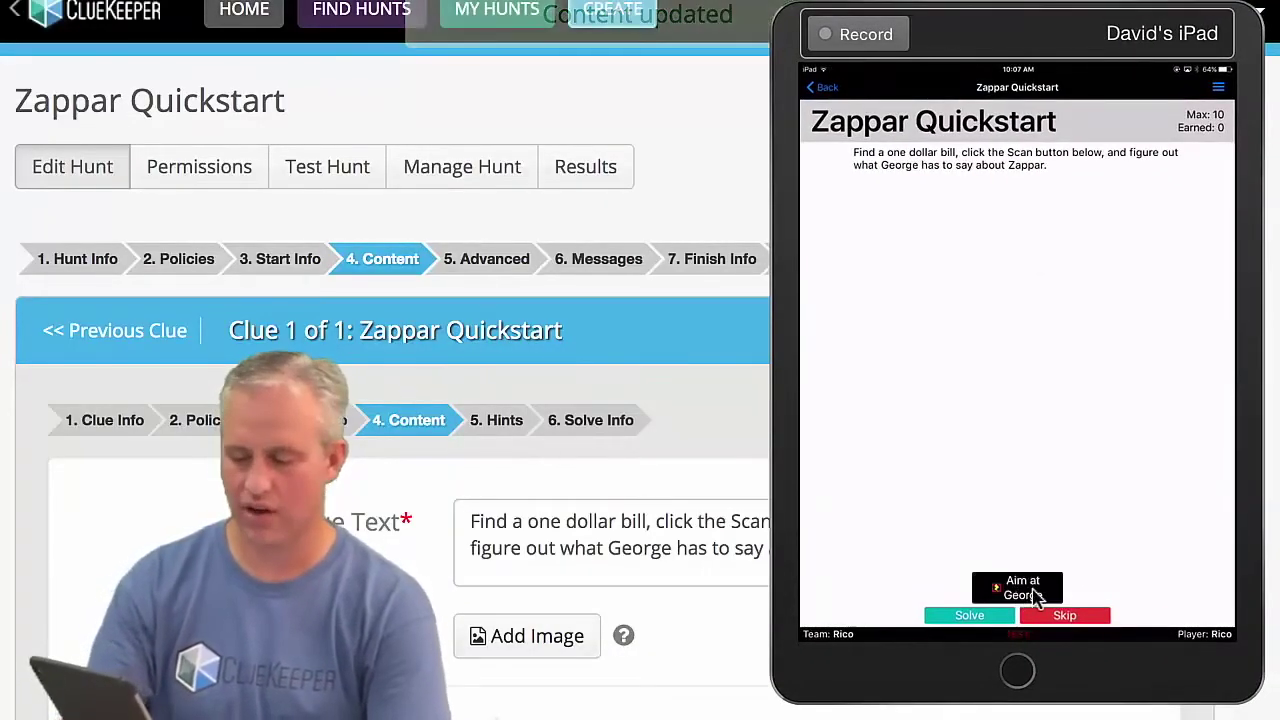
{"action": "left_click", "coordinate": [1030, 590]}
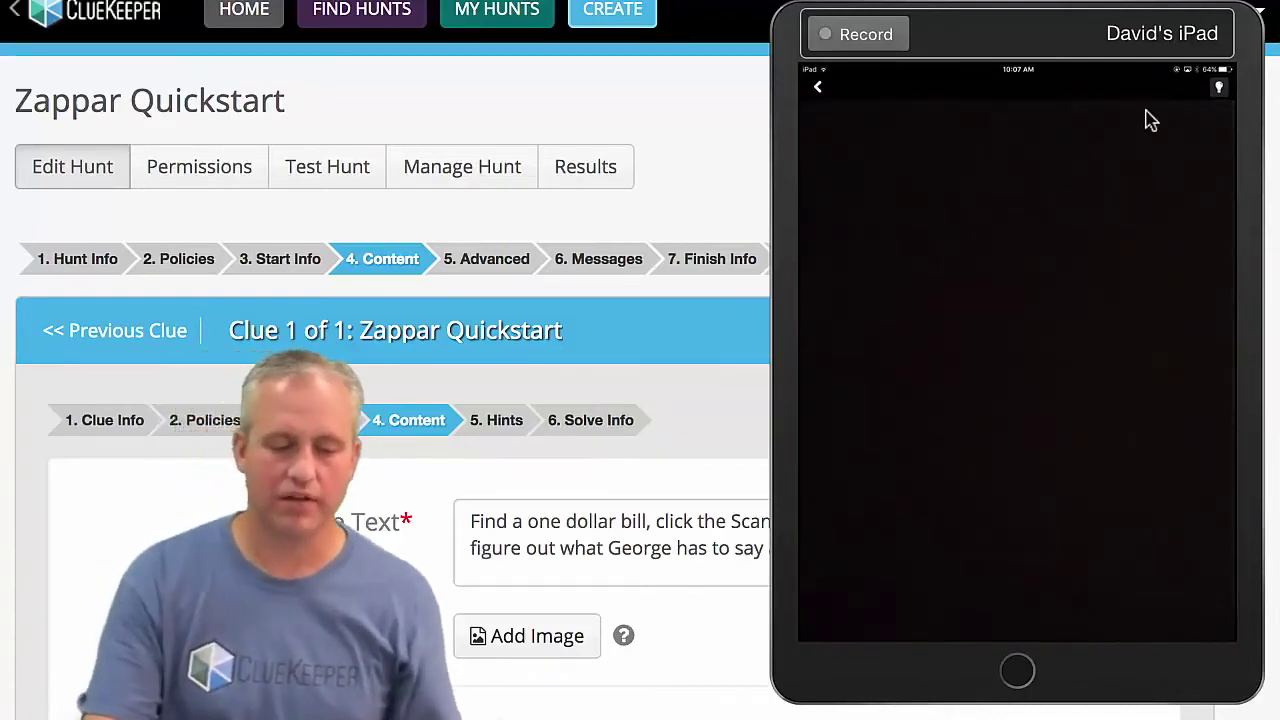
{"action": "left_click", "coordinate": [716, 158]}
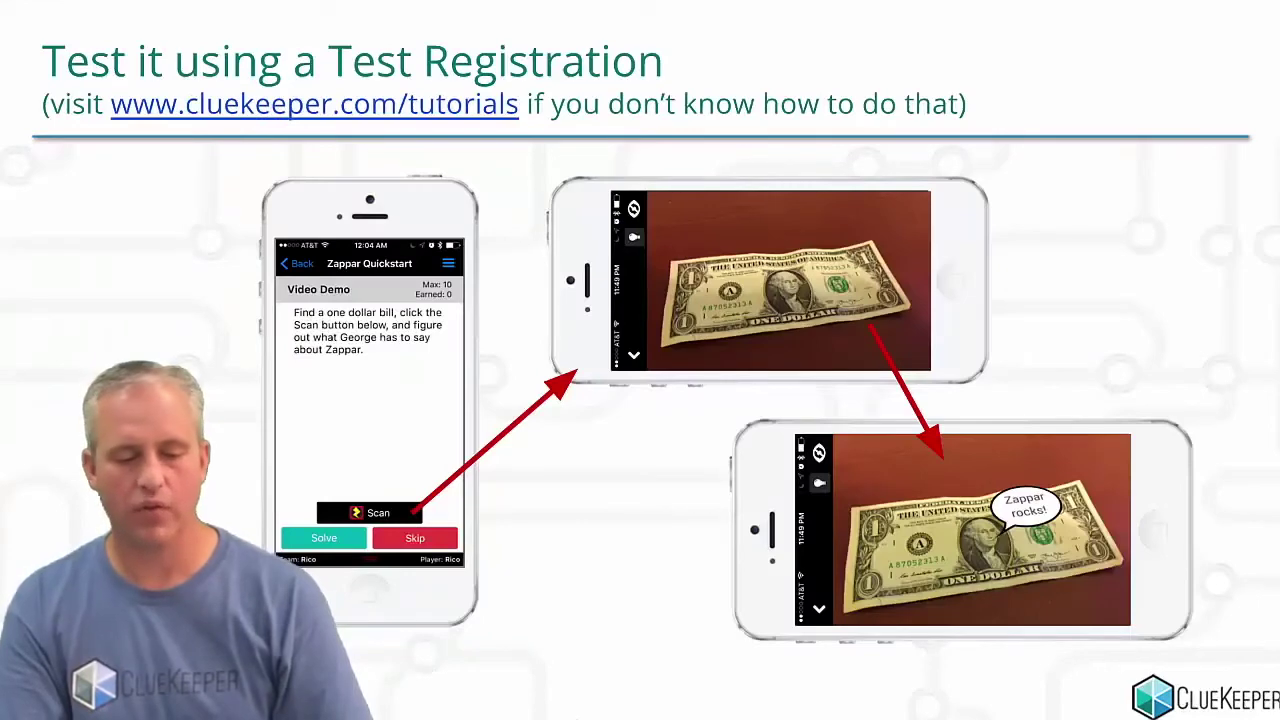
{"action": "left_click", "coordinate": [352, 423]}
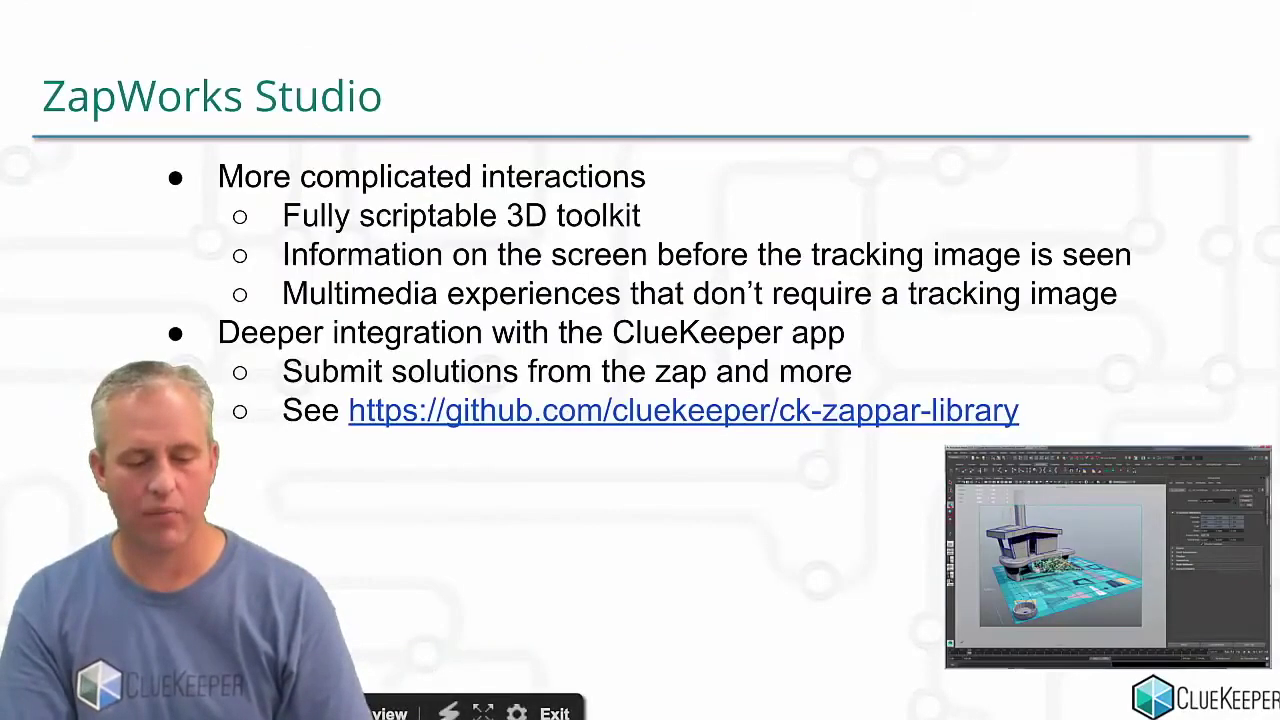